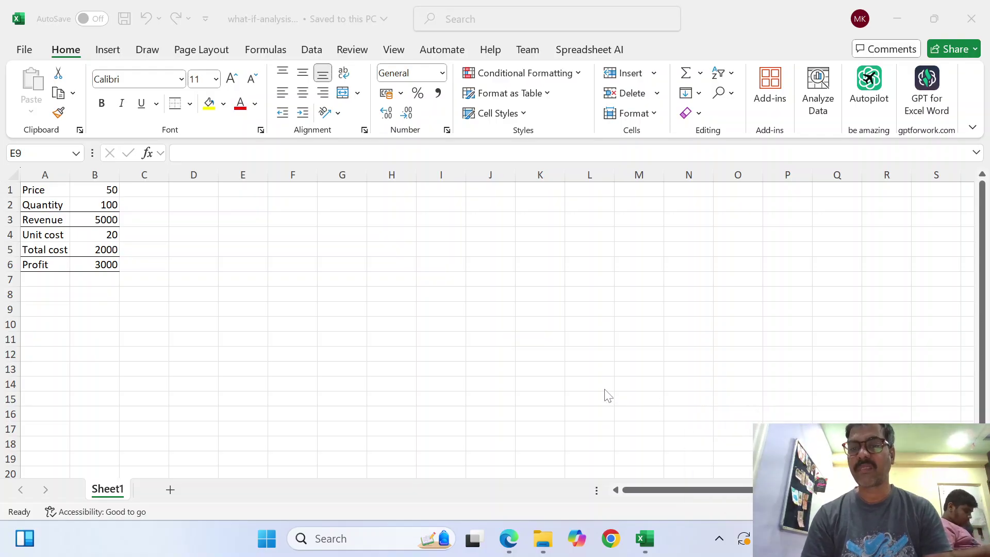
Step: Look through the available What-If Analysis tools without starting one
{"action": "left_click", "coordinate": [312, 49]}
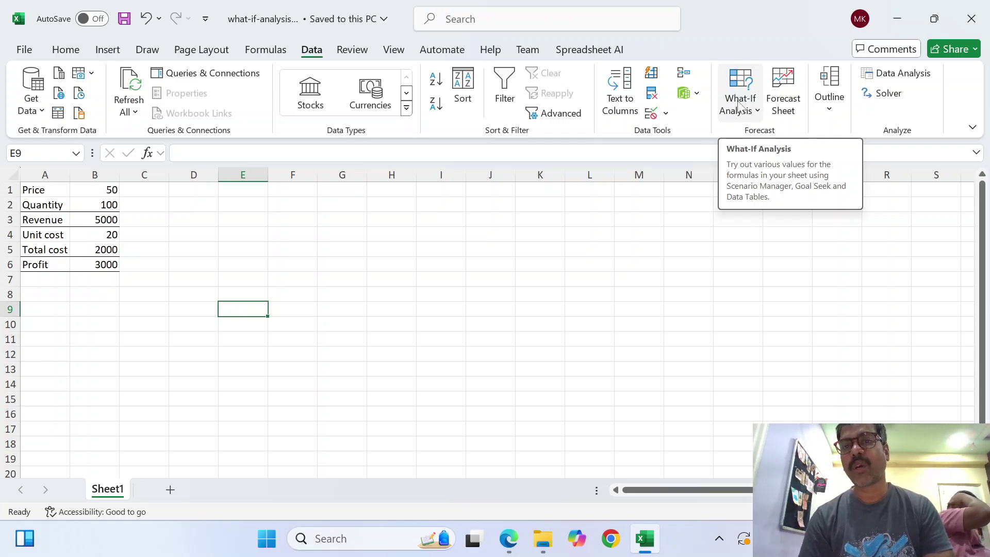
{"action": "left_click", "coordinate": [756, 110]}
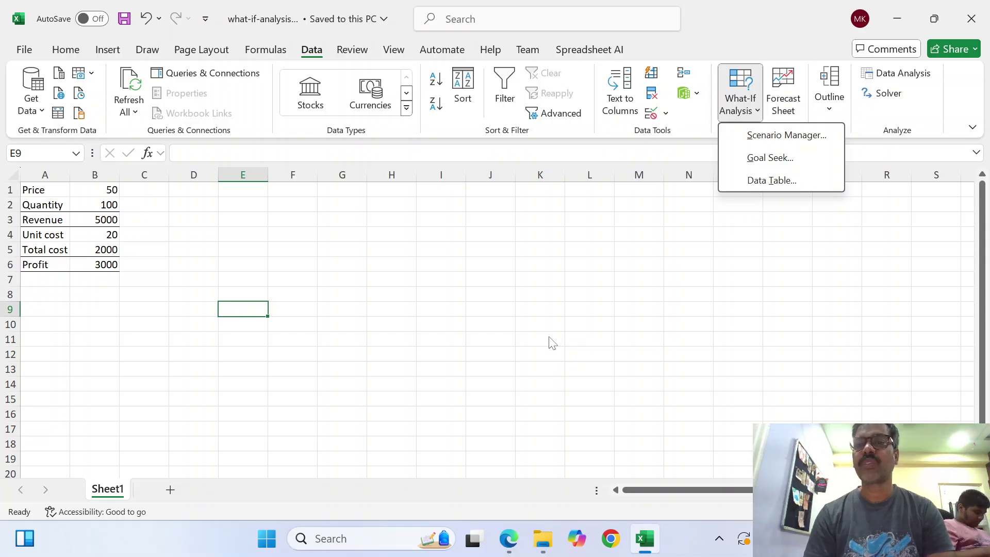
{"action": "left_click", "coordinate": [240, 269]}
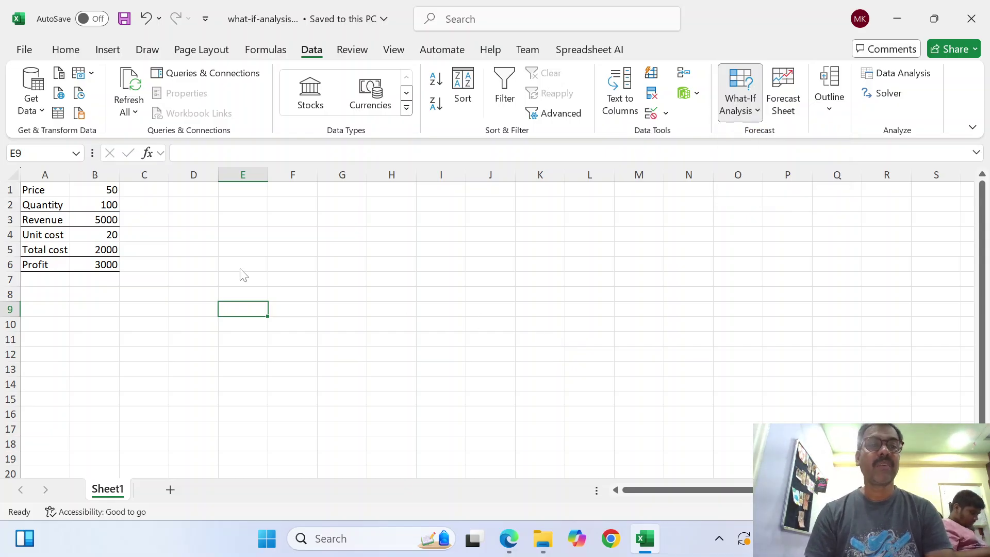
Step: Go through the price-to-profit model in A1:B6, from the price down to the profit and back
{"action": "left_click", "coordinate": [51, 193]}
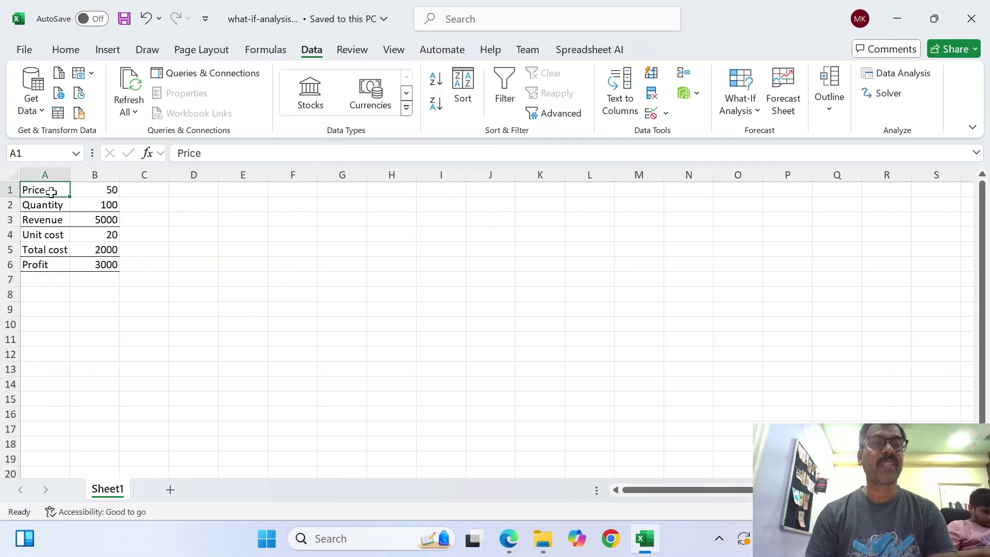
{"action": "key", "text": "Right"}
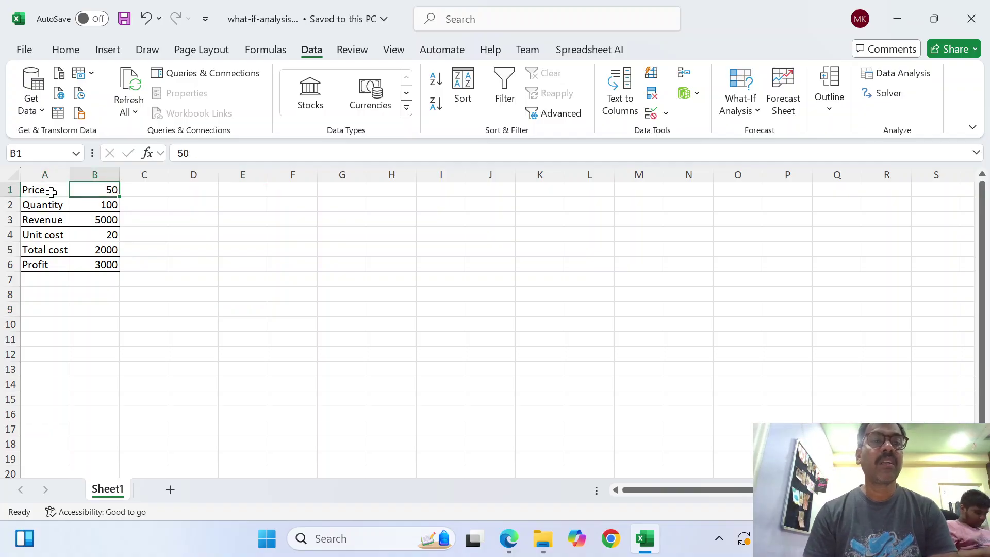
{"action": "key", "text": "Down"}
{"action": "key", "text": "Down"}
{"action": "key", "text": "Down"}
{"action": "key", "text": "Down"}
{"action": "key", "text": "Down"}
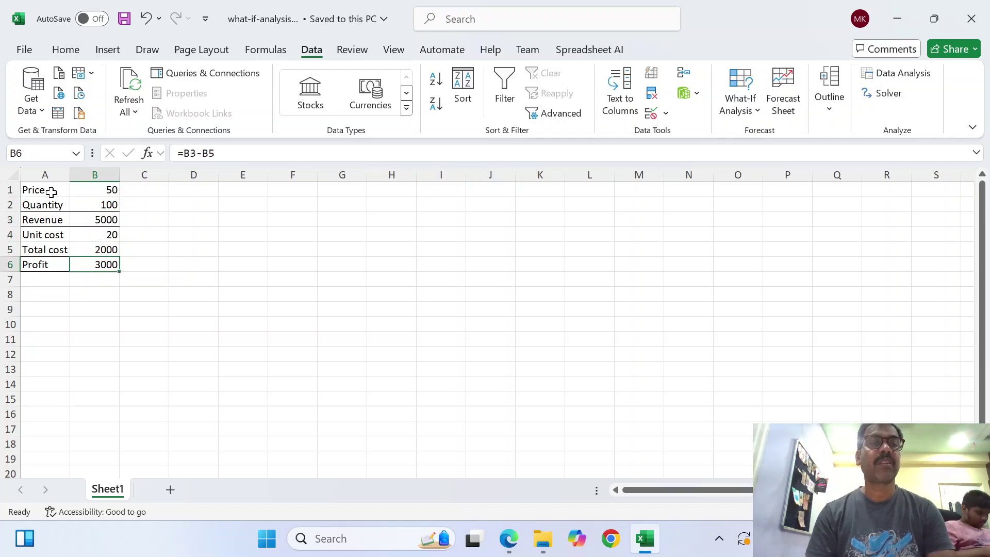
{"action": "key", "text": "Up"}
{"action": "key", "text": "Up"}
{"action": "key", "text": "Up"}
{"action": "key", "text": "Up"}
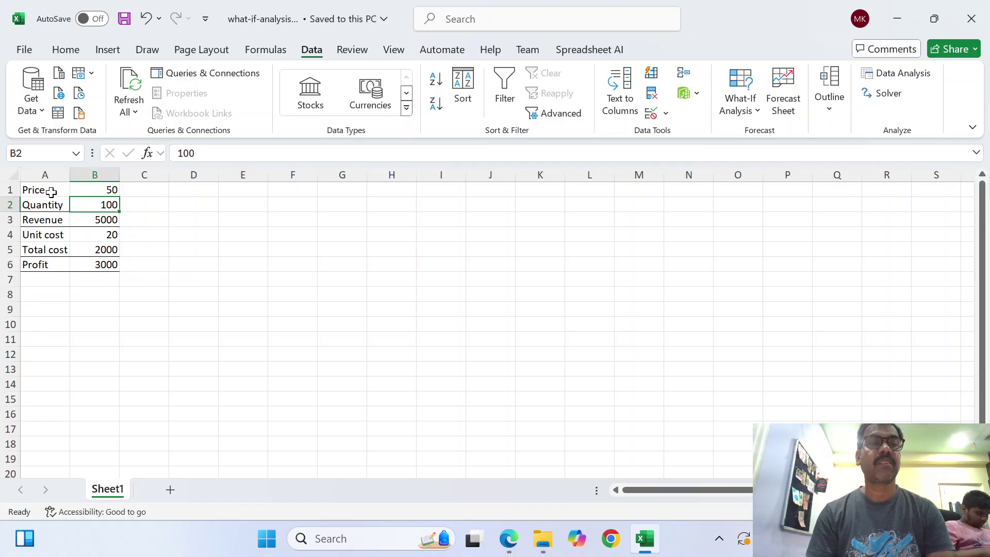
{"action": "key", "text": "Up"}
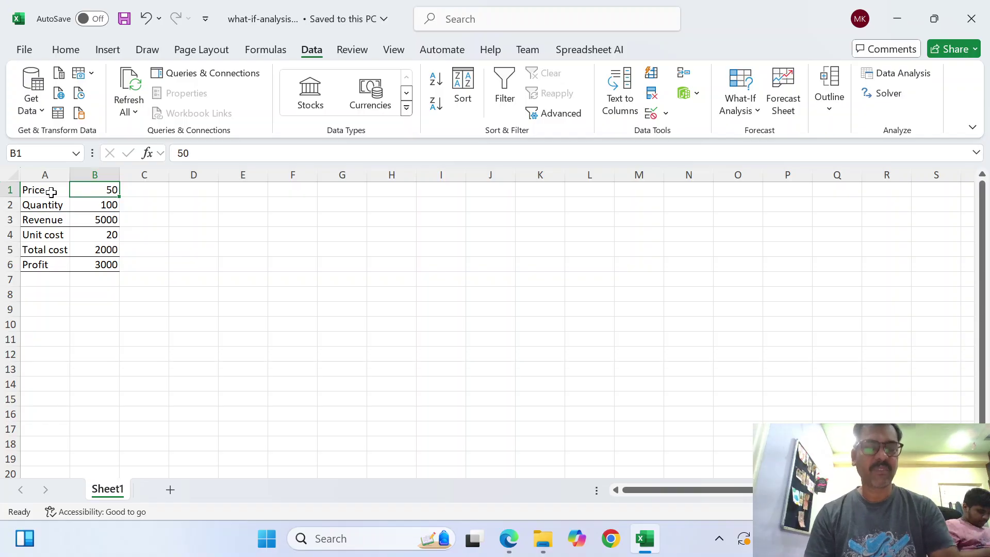
Step: Examine the inputs and the formulas for revenue in B3, total cost in B5 and profit in B6
{"action": "key", "text": "Down"}
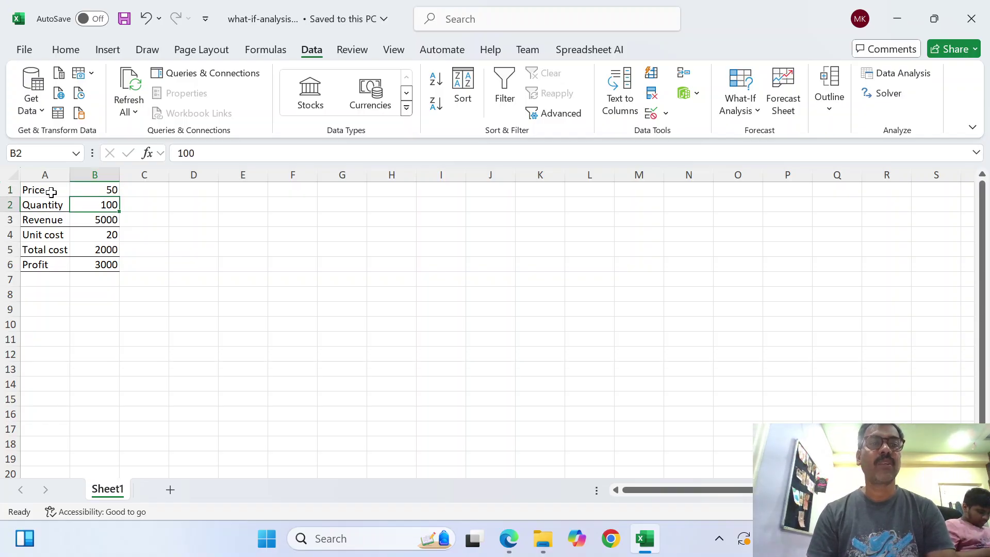
{"action": "key", "text": "Down"}
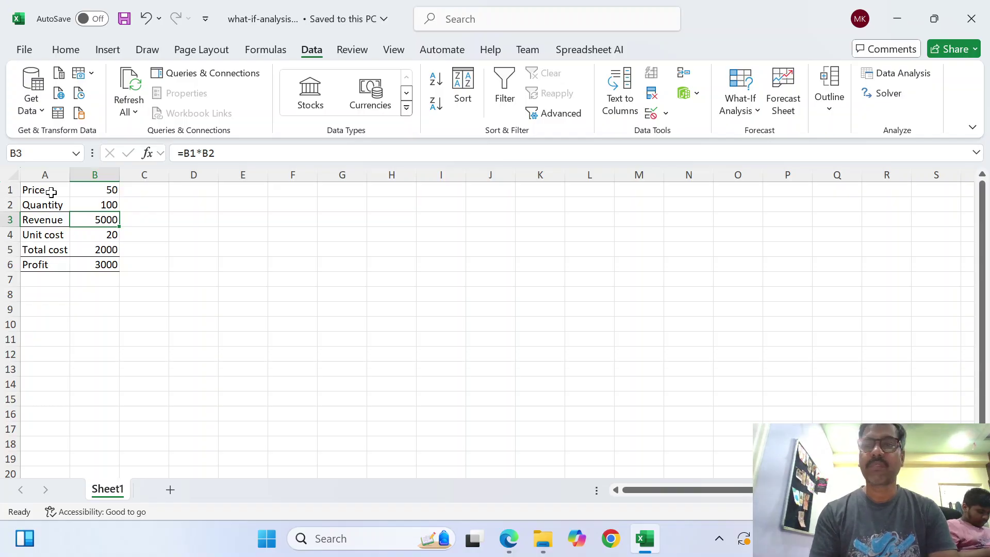
{"action": "key", "text": "Down"}
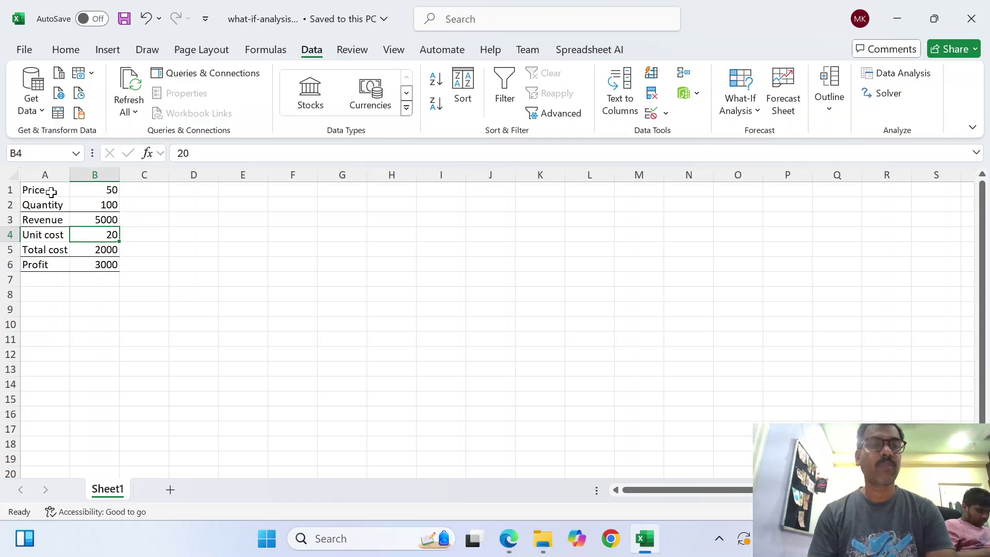
{"action": "key", "text": "Down"}
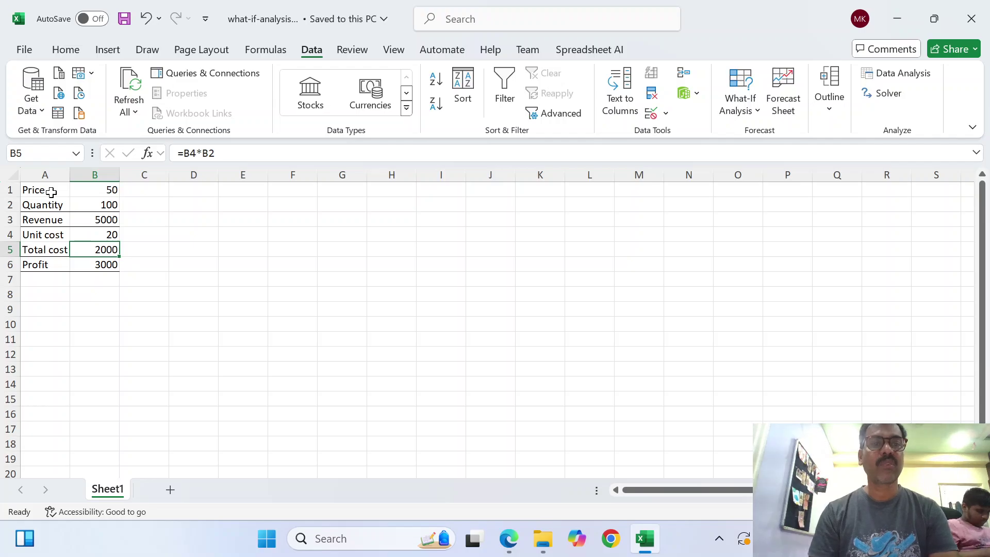
{"action": "key", "text": "Up"}
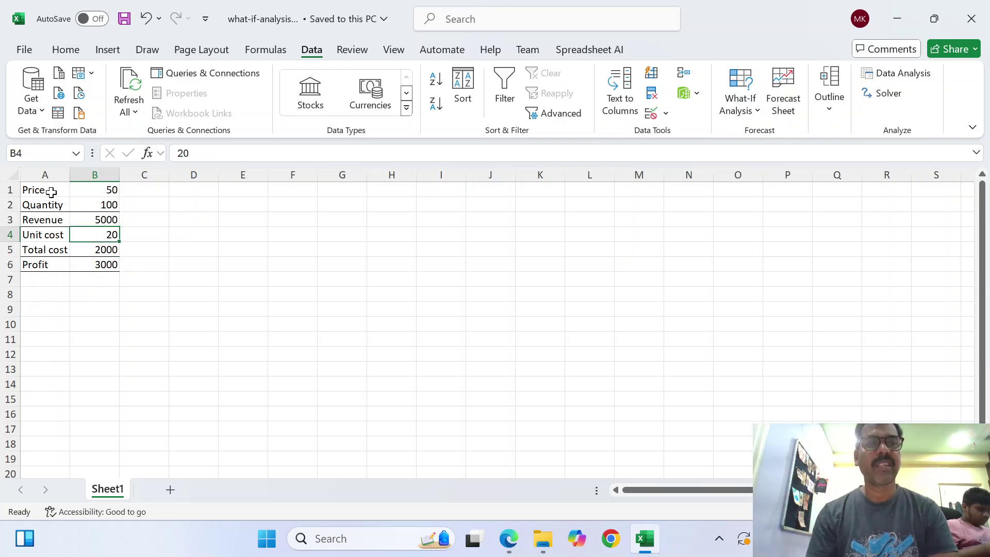
{"action": "key", "text": "Down"}
{"action": "key", "text": "Up"}
{"action": "key", "text": "Up"}
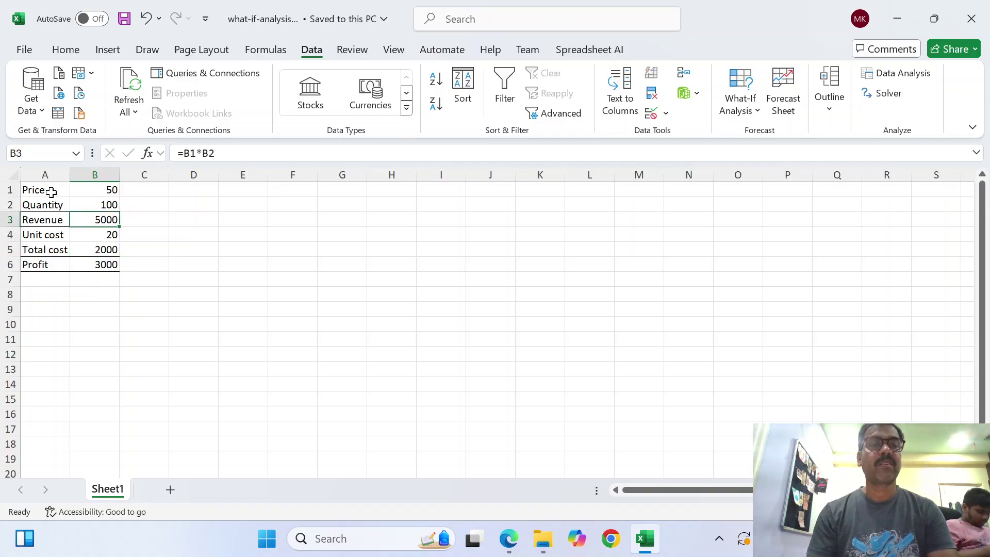
{"action": "key", "text": "Down"}
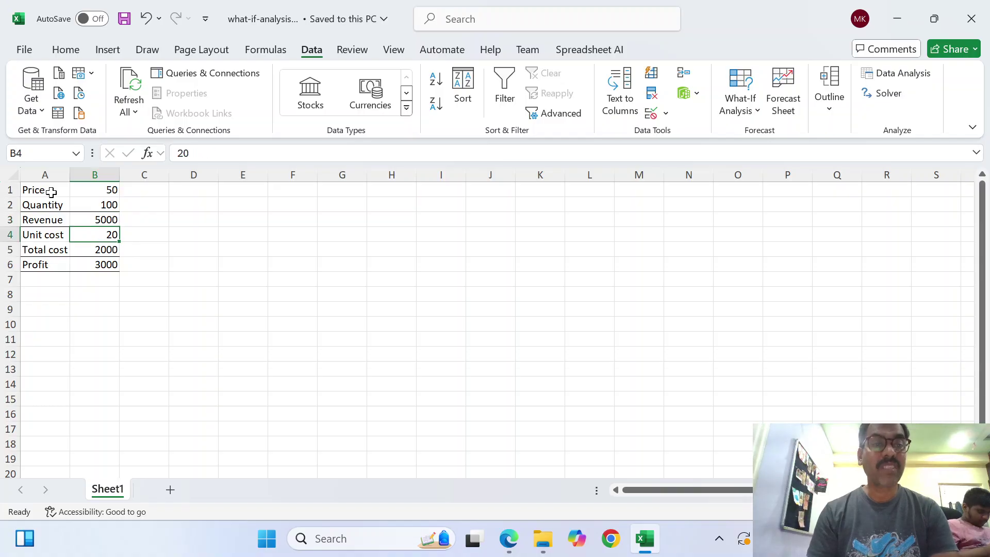
{"action": "key", "text": "Up"}
{"action": "key", "text": "Down"}
{"action": "key", "text": "Down"}
{"action": "key", "text": "Down"}
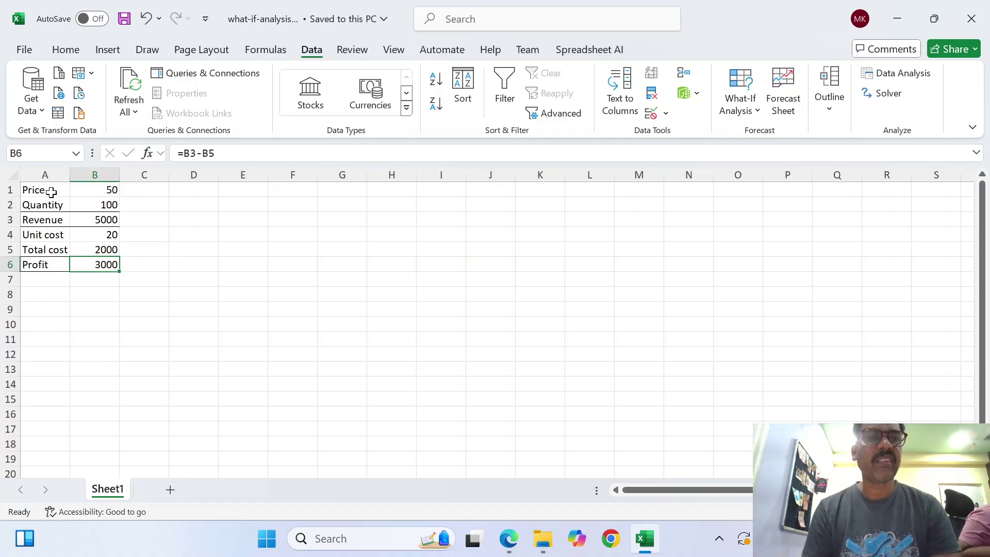
Step: Set the quantity in B2 to 150 and check its effect on the profit in B6
{"action": "key", "text": "Up"}
{"action": "key", "text": "Up"}
{"action": "key", "text": "Up"}
{"action": "key", "text": "Up"}
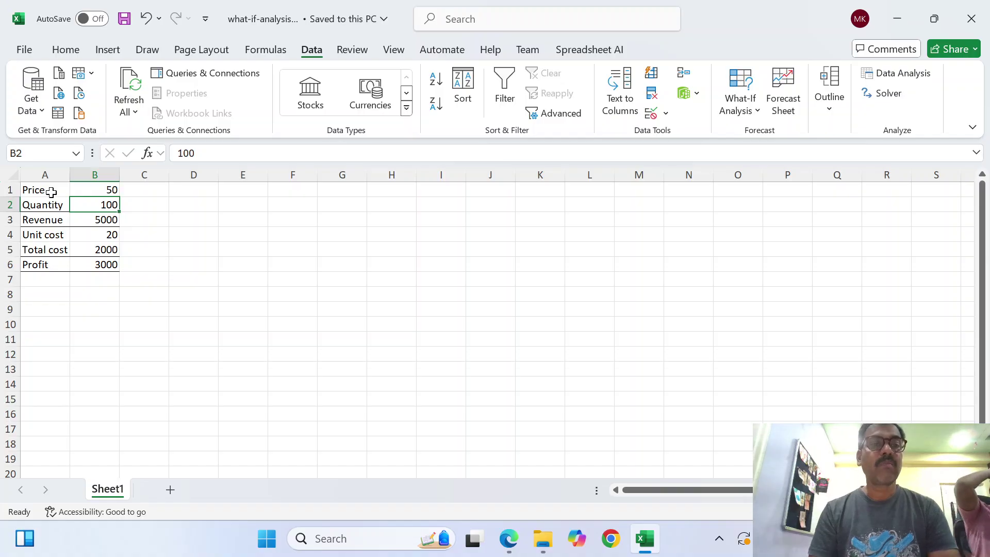
{"action": "key", "text": "Down"}
{"action": "key", "text": "Up"}
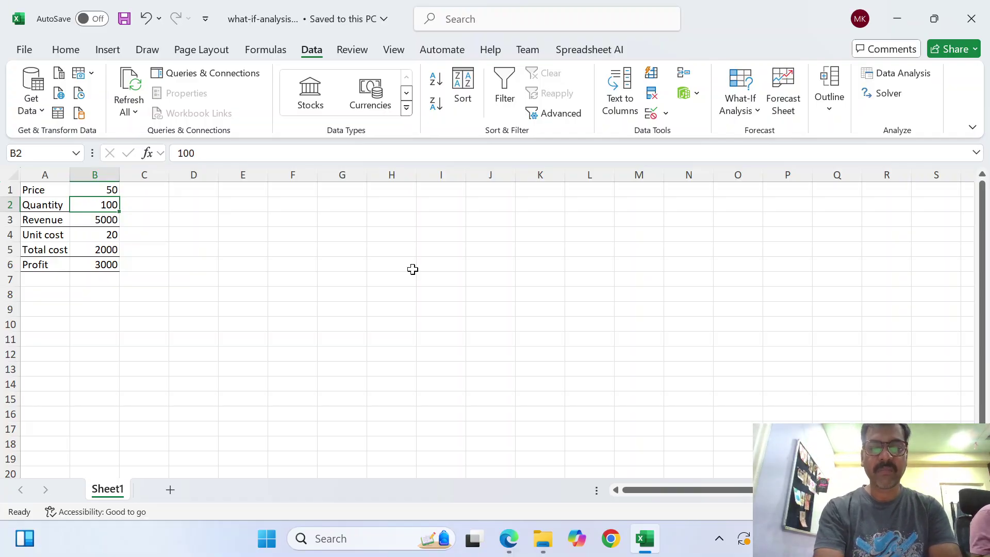
{"action": "type", "text": "150"}
{"action": "key", "text": "Return"}
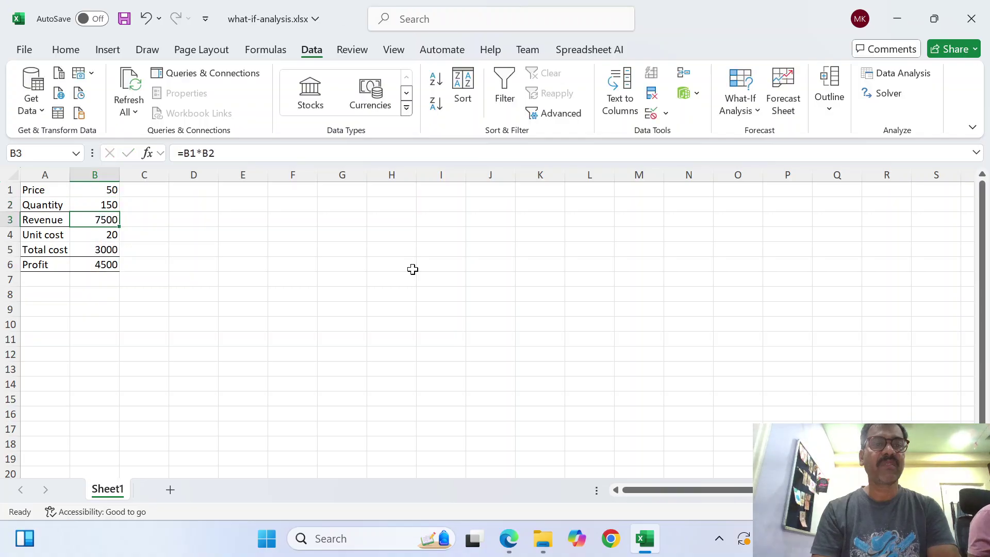
{"action": "key", "text": "Down"}
{"action": "key", "text": "Down"}
{"action": "key", "text": "Down"}
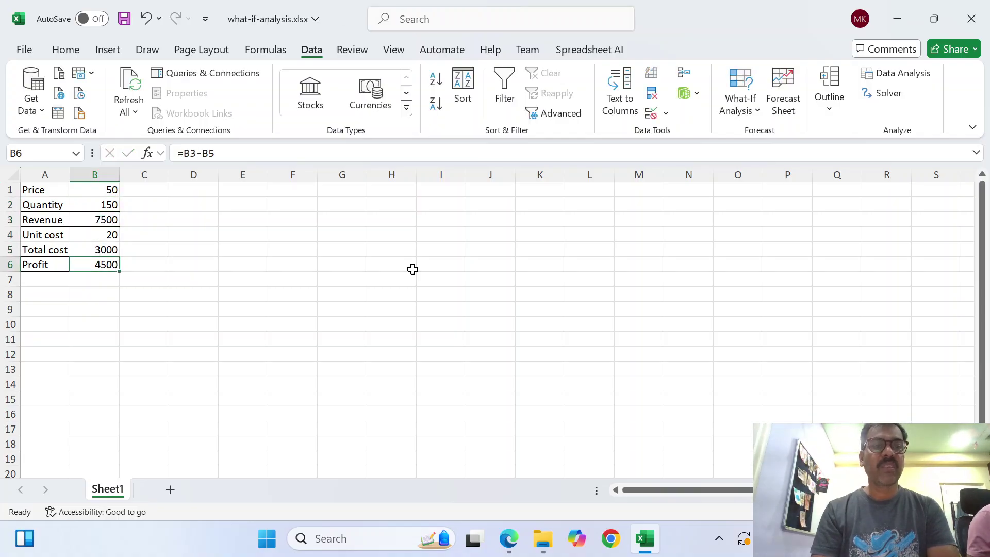
Step: Set the quantity in B2 to 200 and check its effect on the profit in B6
{"action": "key", "text": "Up"}
{"action": "key", "text": "Up"}
{"action": "key", "text": "Up"}
{"action": "key", "text": "Up"}
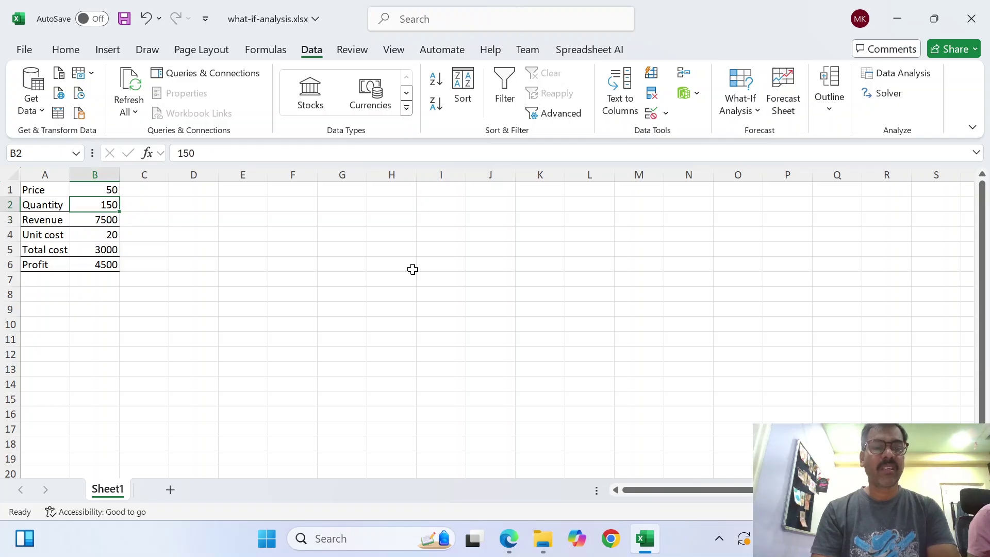
{"action": "type", "text": "200"}
{"action": "key", "text": "Return"}
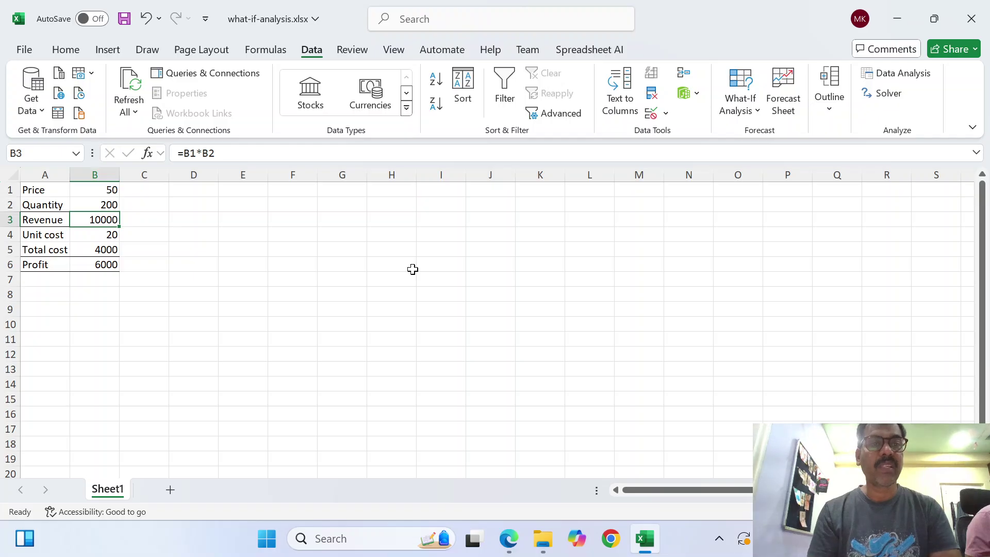
{"action": "key", "text": "Up"}
{"action": "key", "text": "Down"}
{"action": "key", "text": "Down"}
{"action": "key", "text": "Down"}
{"action": "key", "text": "Down"}
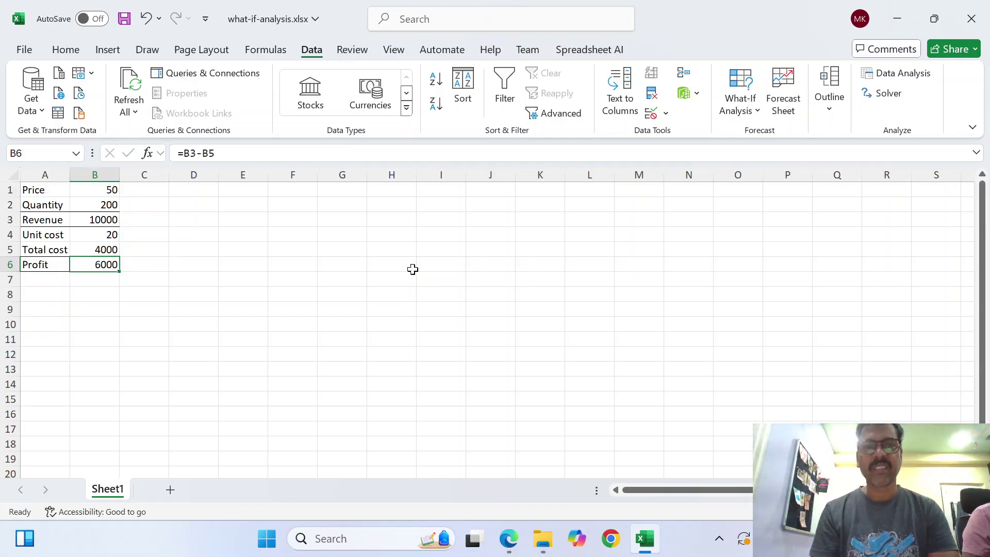
Step: Open the Scenario Manager for the profit model
{"action": "left_click", "coordinate": [752, 107]}
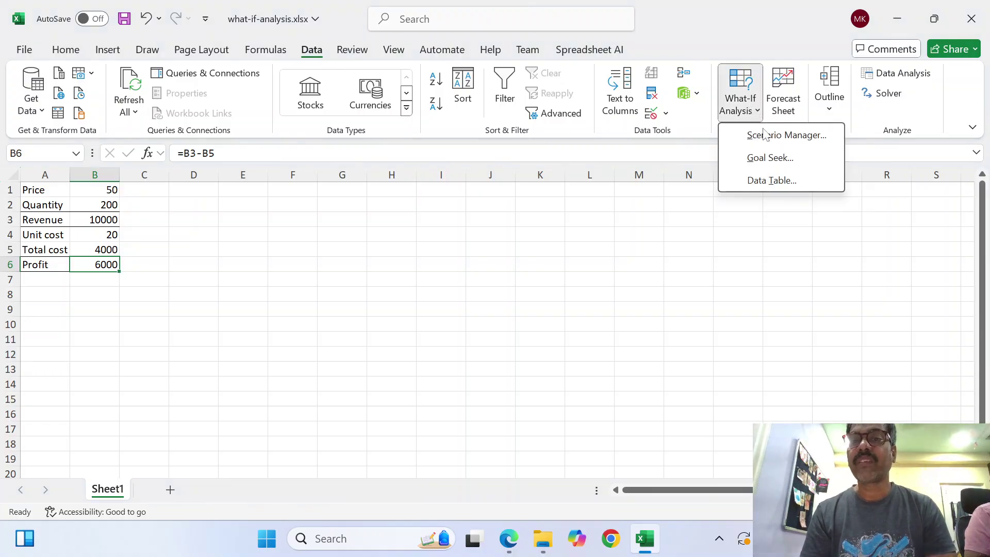
{"action": "left_click", "coordinate": [775, 145]}
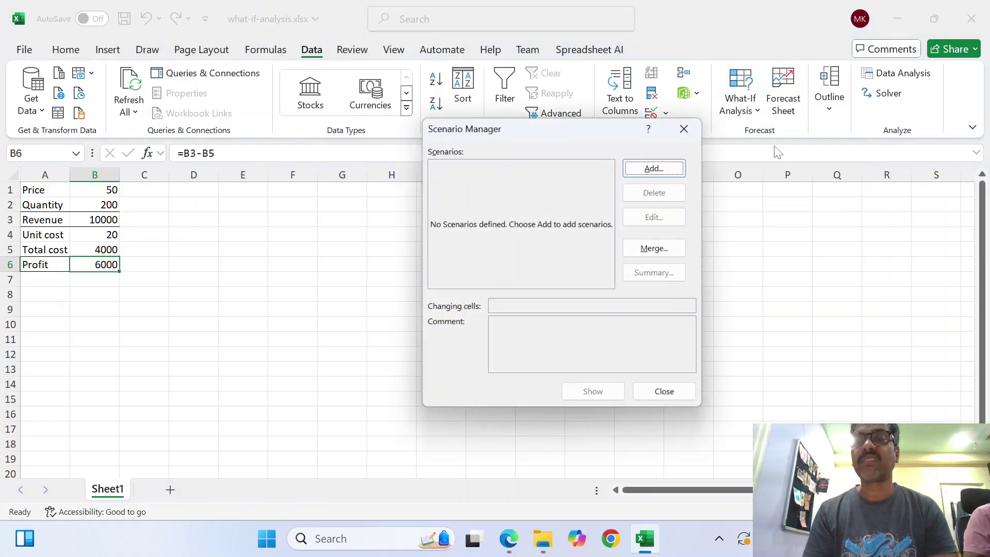
{"action": "left_click", "coordinate": [655, 168]}
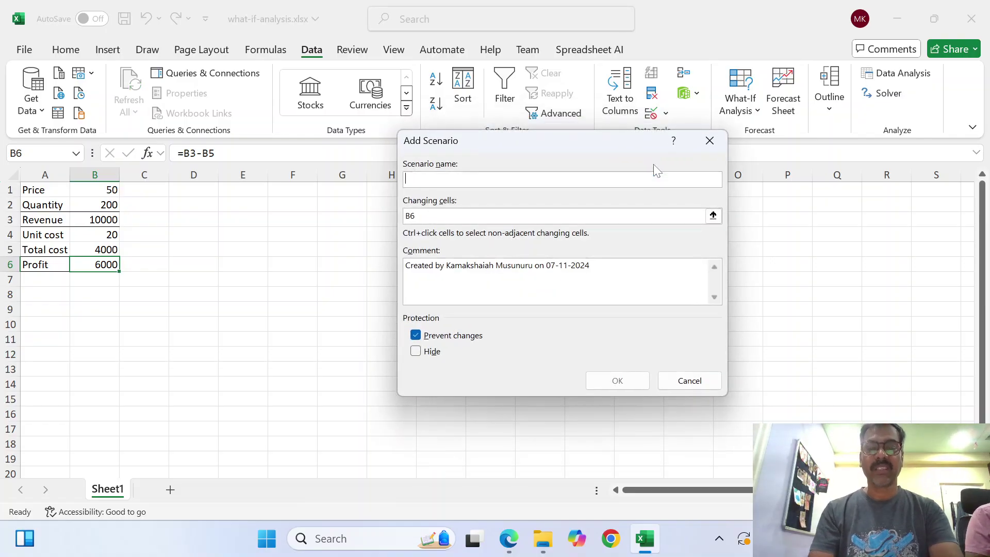
{"action": "type", "text": "worst"}
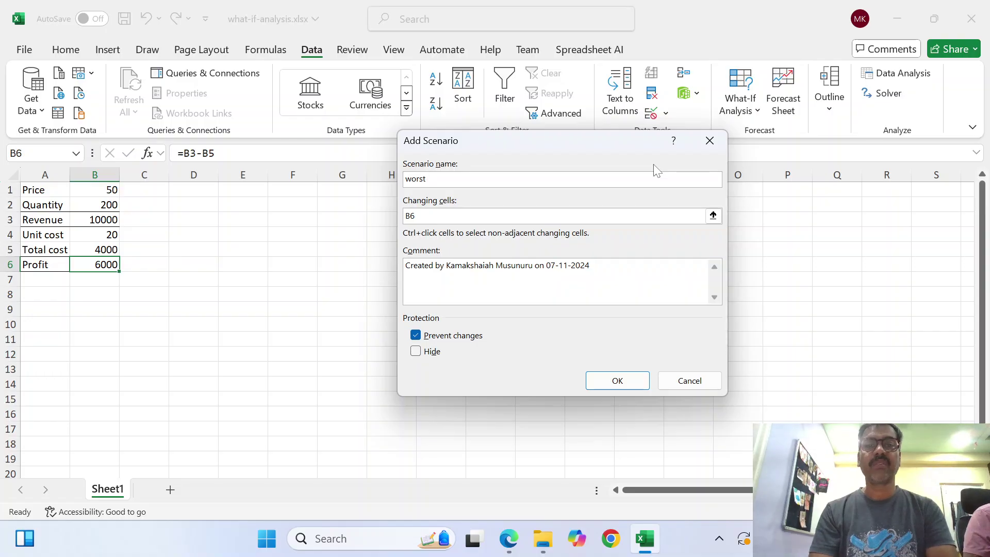
{"action": "left_click", "coordinate": [622, 381]}
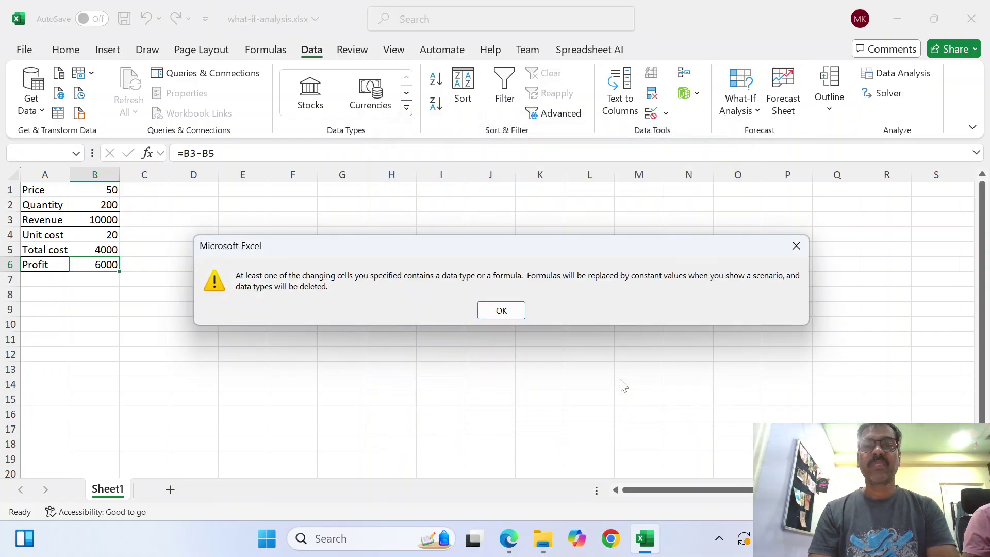
{"action": "left_click", "coordinate": [503, 311]}
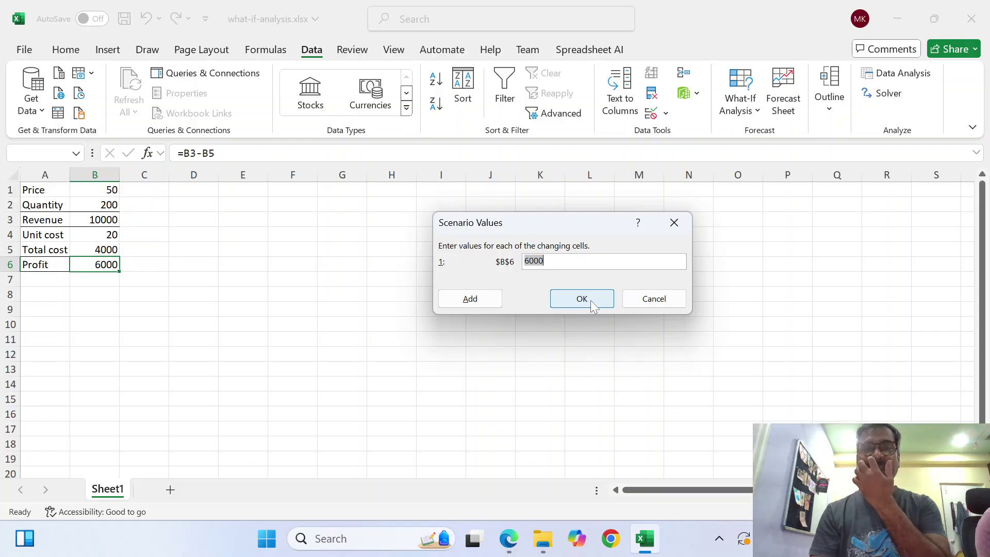
{"action": "left_click", "coordinate": [657, 299]}
{"action": "left_click", "coordinate": [651, 169]}
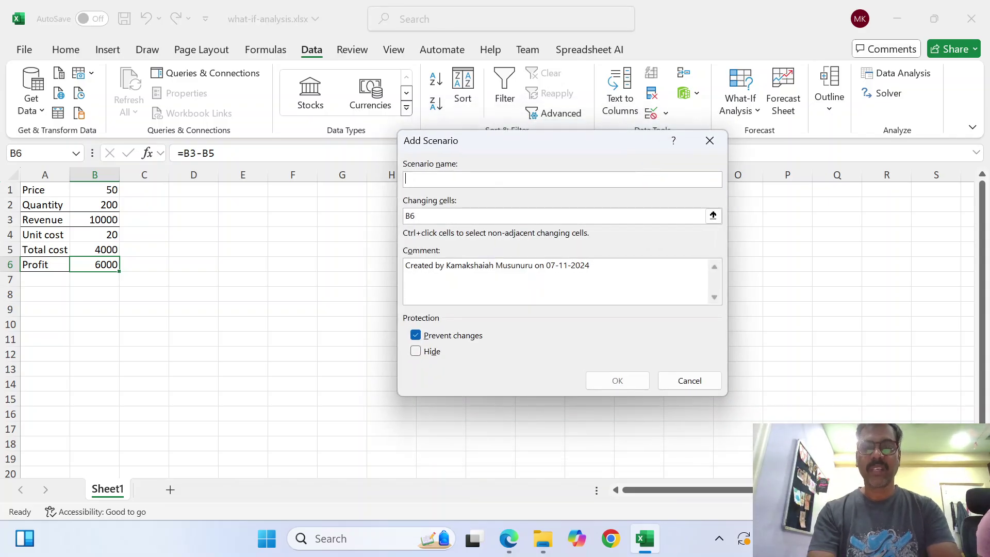
{"action": "type", "text": "worst"}
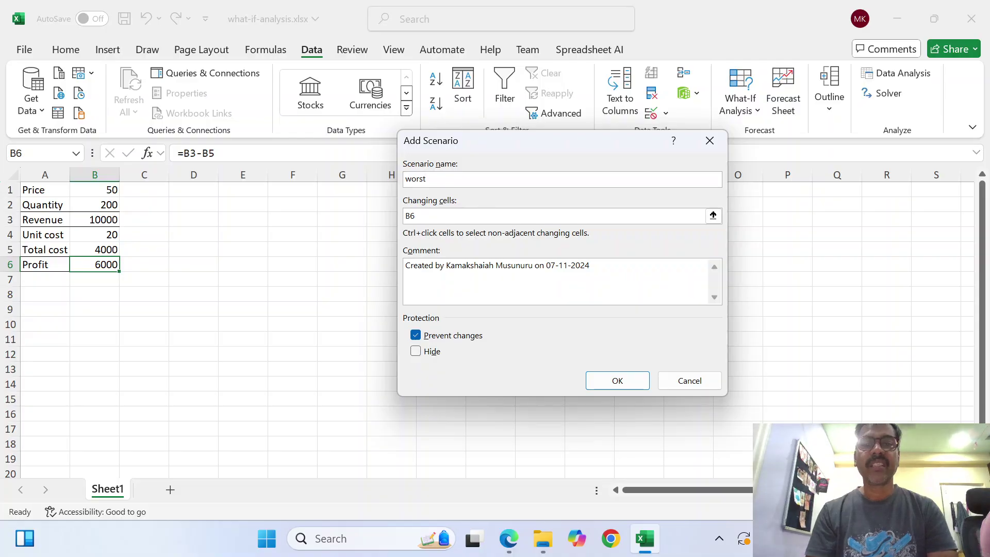
{"action": "key", "text": "Tab"}
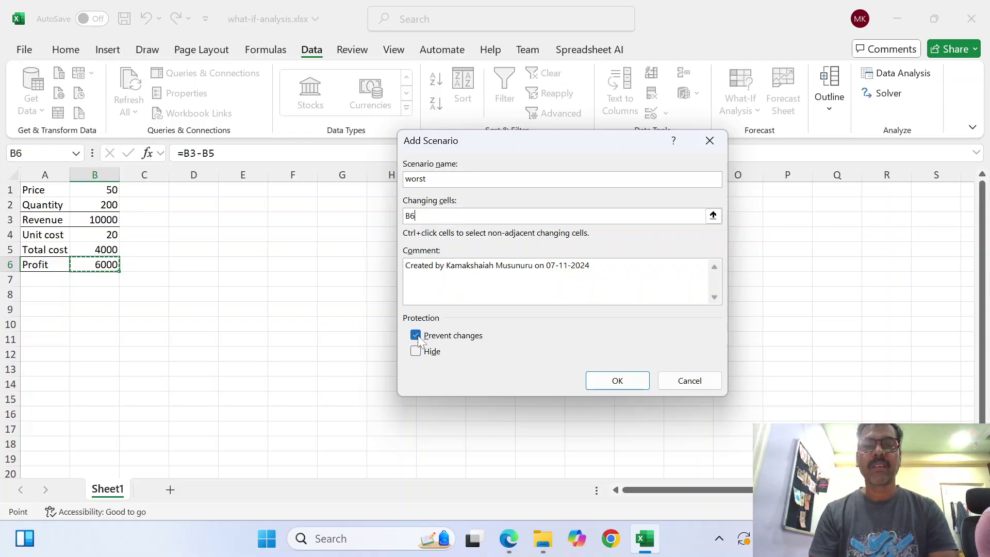
{"action": "left_click", "coordinate": [624, 377]}
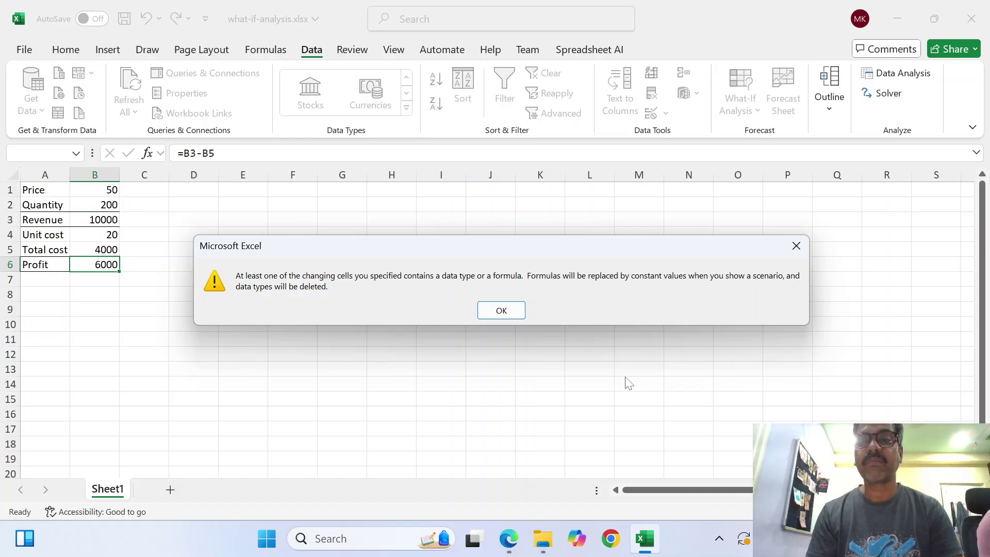
{"action": "left_click", "coordinate": [501, 311]}
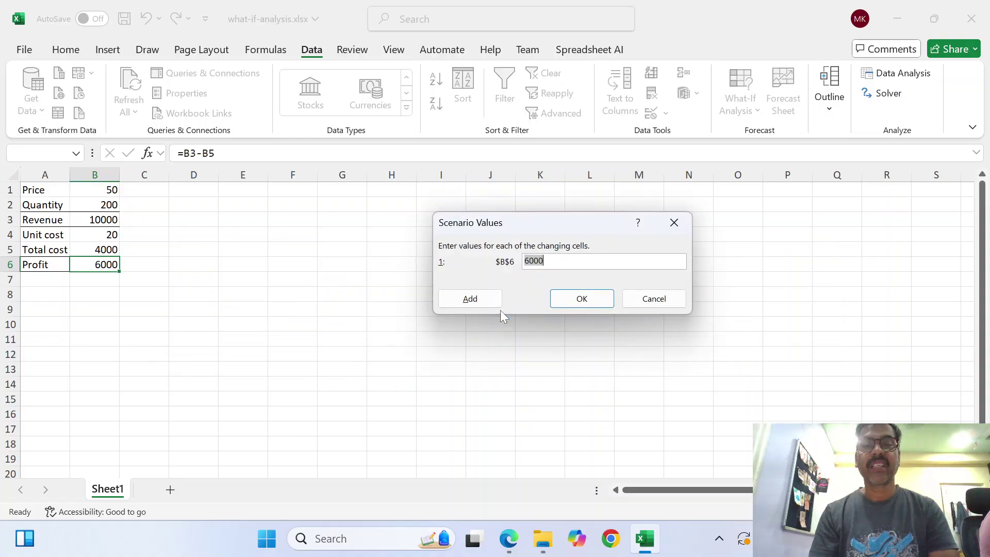
{"action": "left_click", "coordinate": [645, 299]}
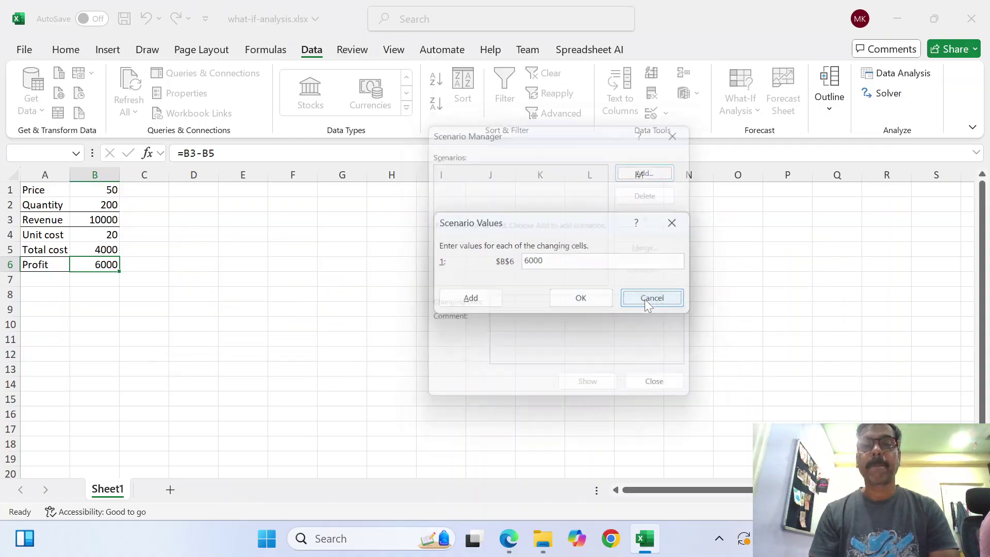
Step: Add a scenario named worst with the quantity cell B2 as its changing cell
{"action": "left_click", "coordinate": [662, 174]}
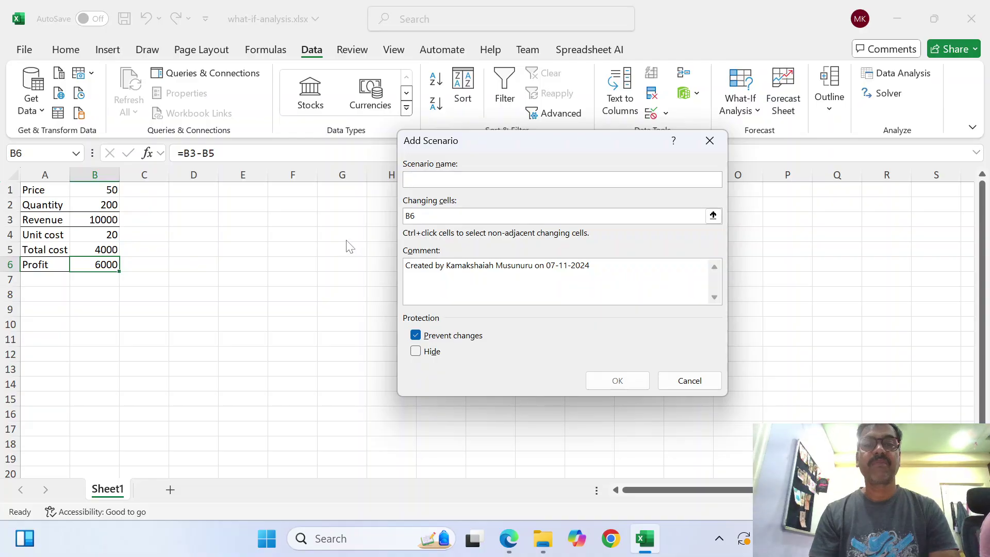
{"action": "type", "text": "worst"}
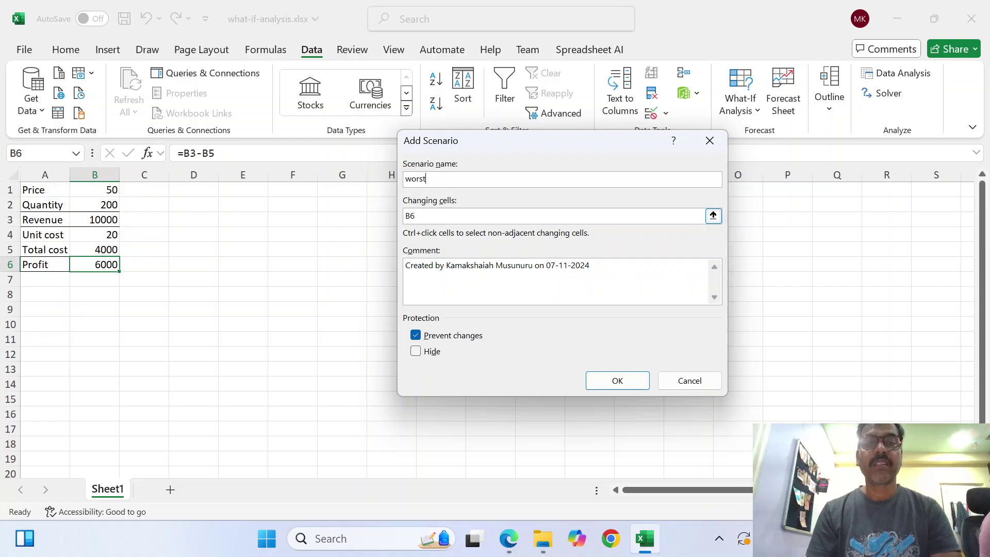
{"action": "left_click", "coordinate": [439, 216]}
{"action": "key", "text": "ctrl+a"}
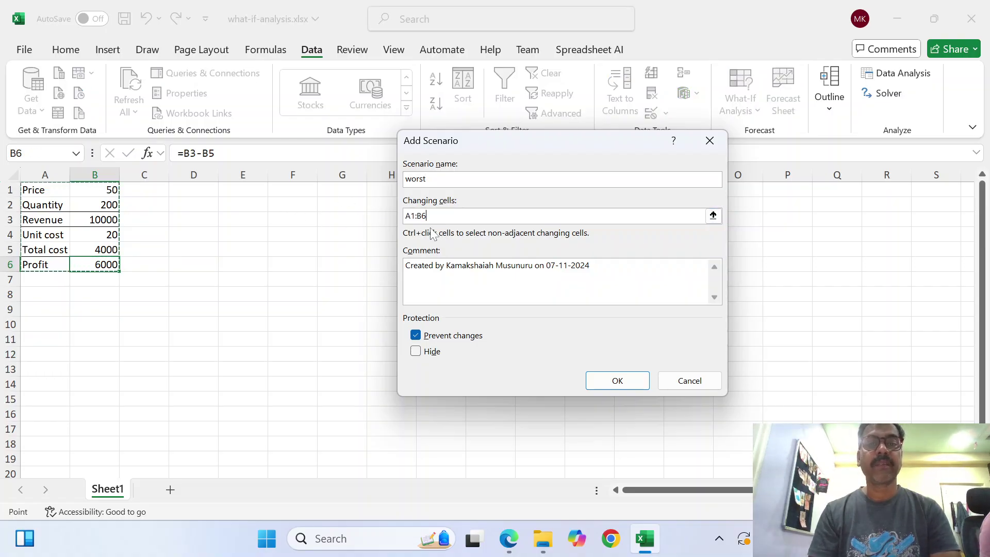
{"action": "left_click", "coordinate": [106, 209]}
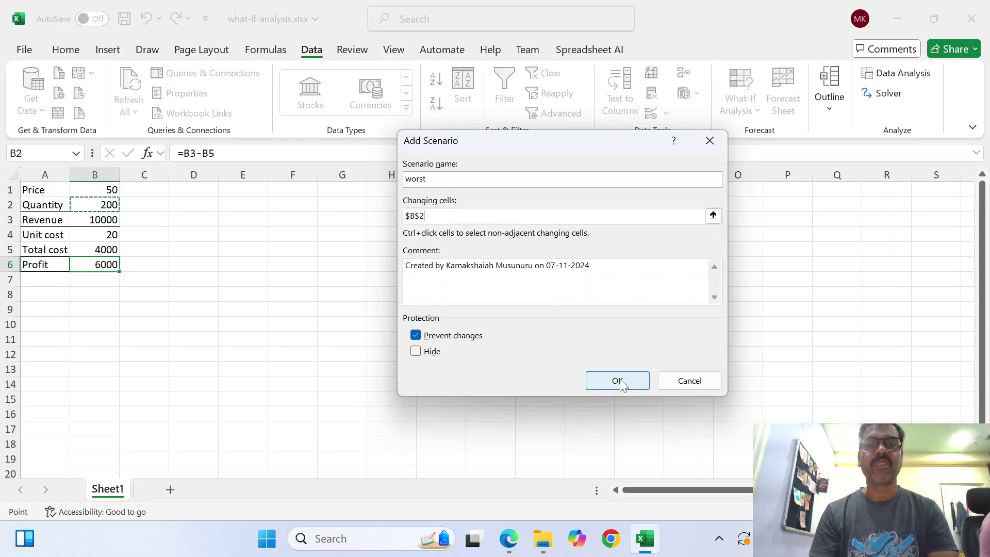
{"action": "left_click", "coordinate": [620, 383]}
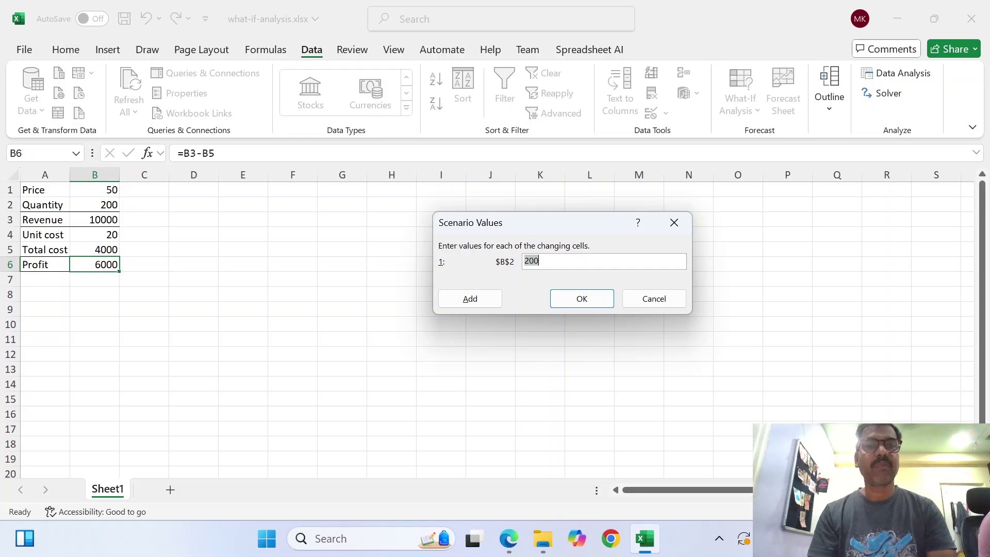
Step: Set the worst scenario's value for B2 to 50 and save the scenario
{"action": "left_click", "coordinate": [547, 261]}
{"action": "key", "text": "BackSpace"}
{"action": "key", "text": "BackSpace"}
{"action": "key", "text": "BackSpace"}
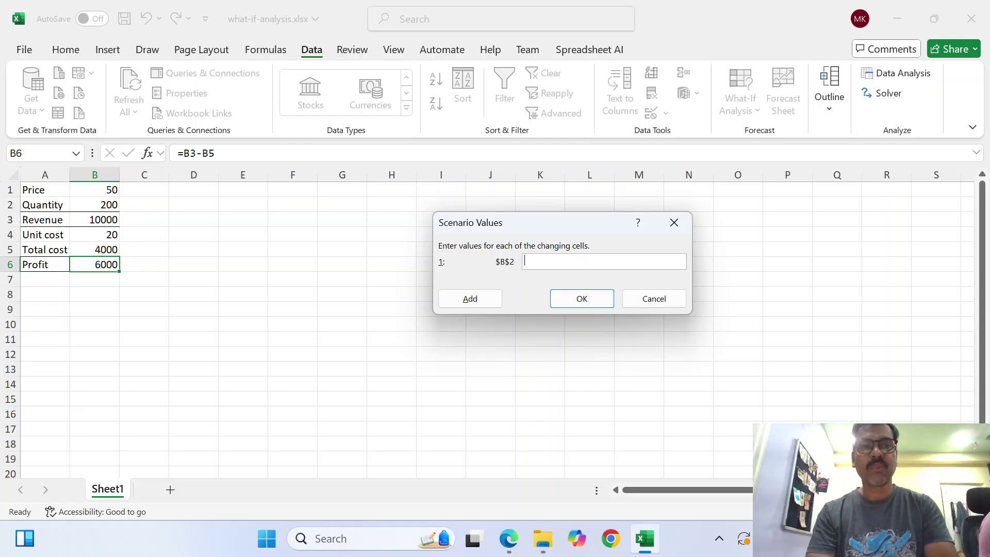
{"action": "type", "text": "50"}
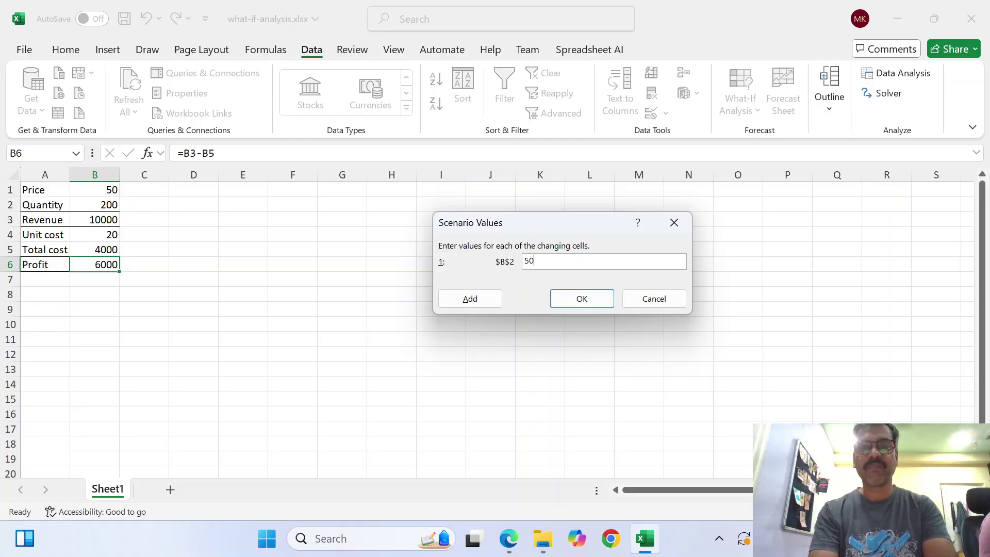
{"action": "left_click", "coordinate": [588, 299]}
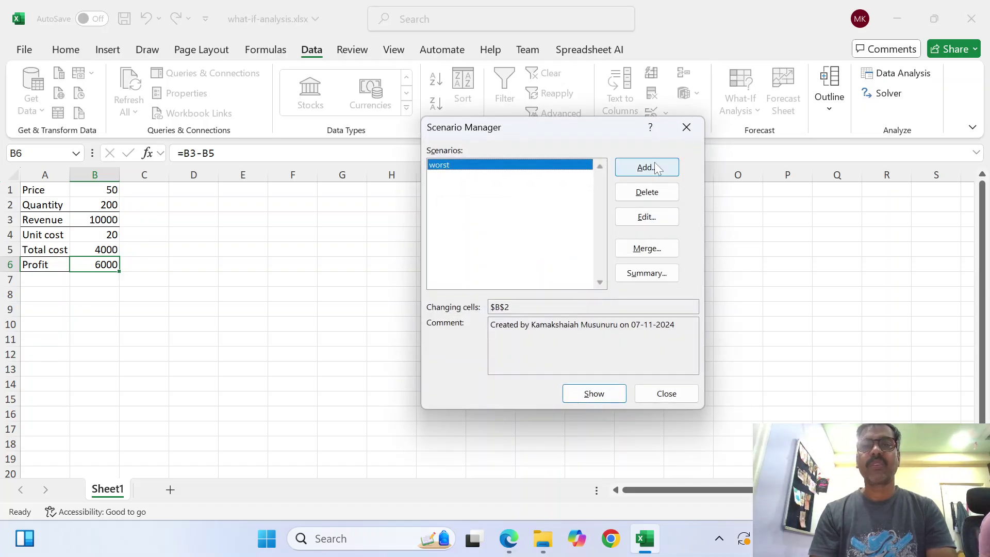
Step: Add a scenario named mediocre that changes the quantity in B2 to 250
{"action": "left_click", "coordinate": [655, 167]}
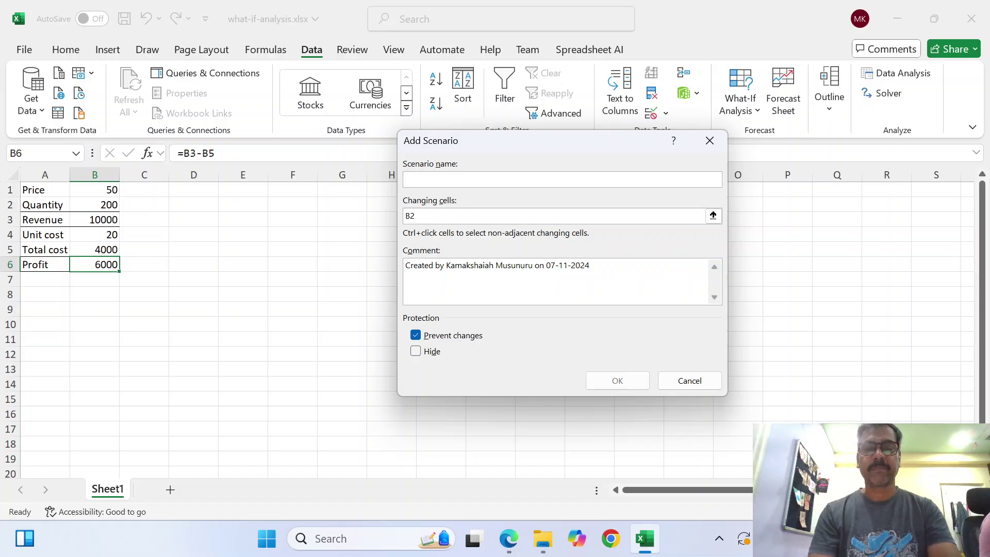
{"action": "type", "text": "medi"}
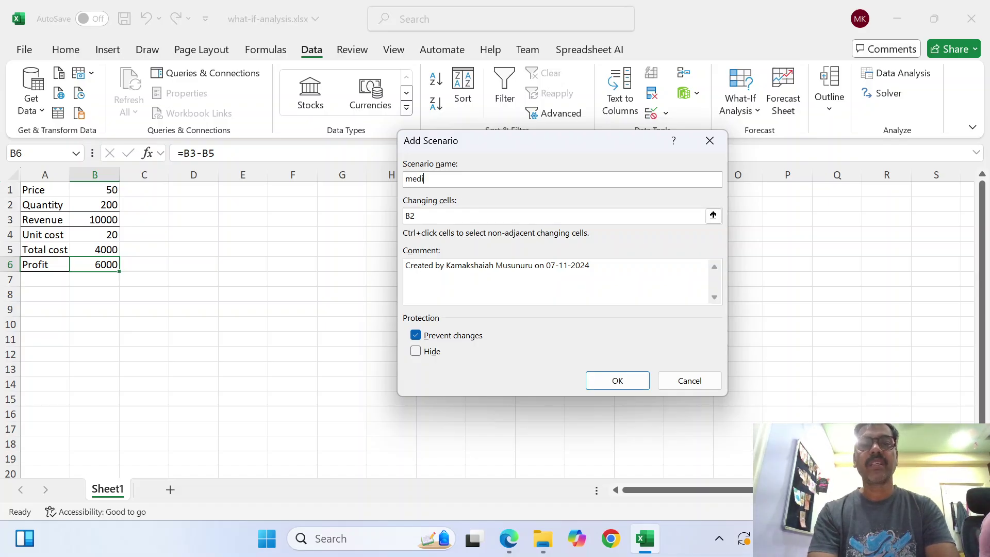
{"action": "type", "text": "ocre"}
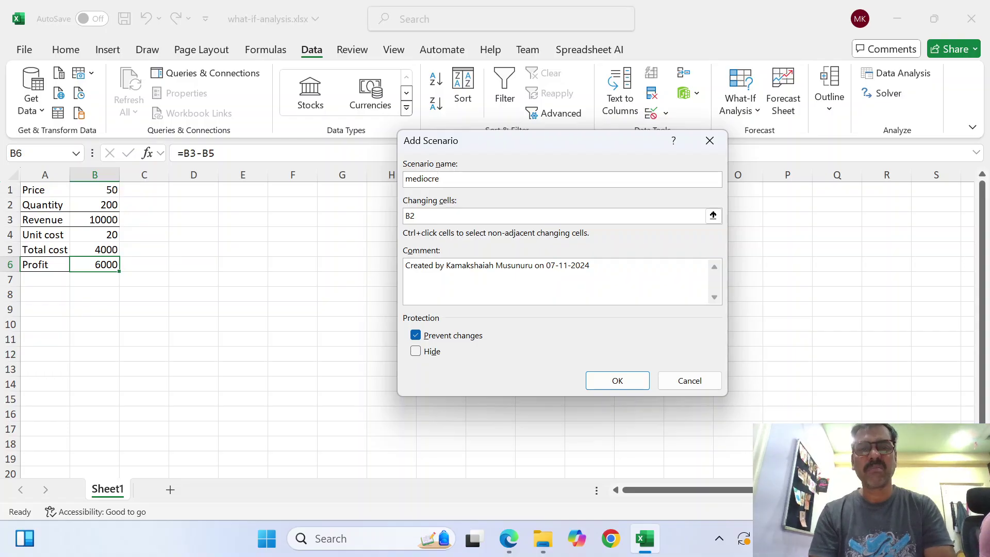
{"action": "left_click", "coordinate": [617, 381]}
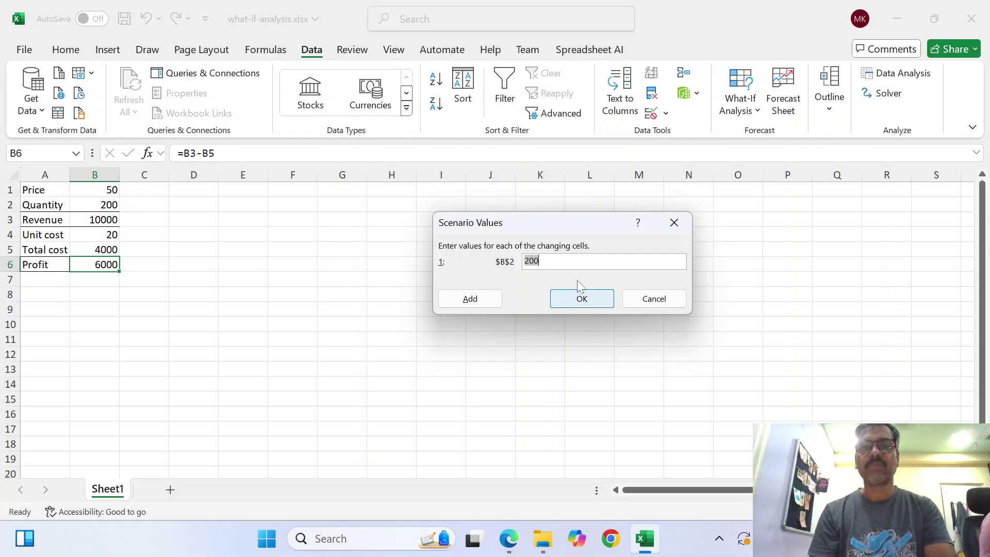
{"action": "key", "text": "BackSpace"}
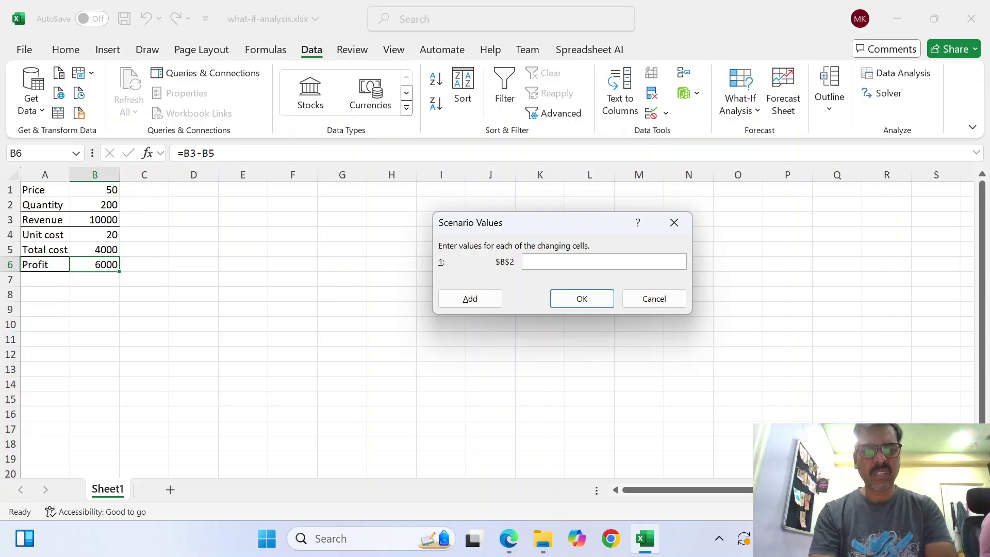
{"action": "type", "text": "250"}
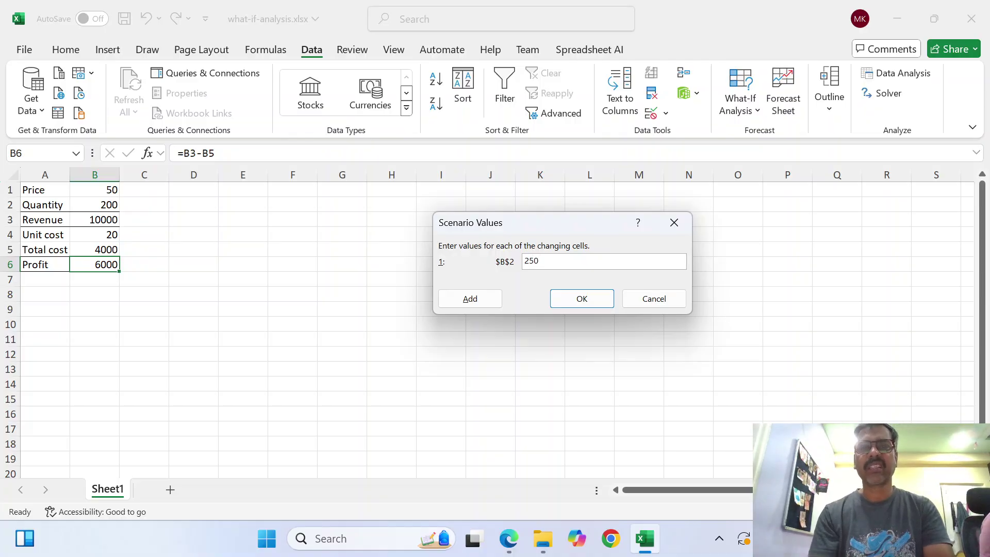
{"action": "left_click", "coordinate": [582, 297]}
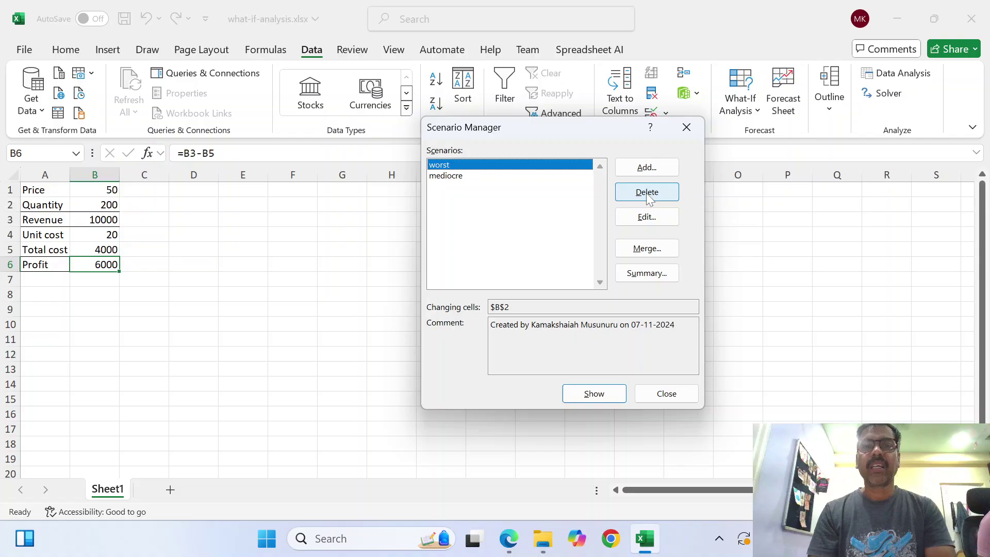
Step: Add a scenario named best that changes the quantity in B2 to 500
{"action": "left_click", "coordinate": [649, 167]}
{"action": "type", "text": "best"}
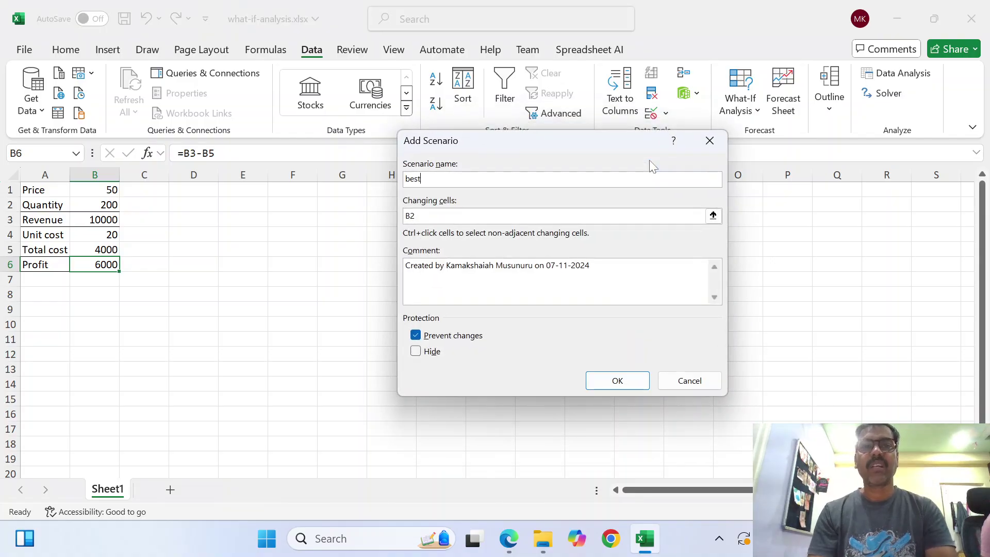
{"action": "left_click", "coordinate": [613, 377]}
{"action": "key", "text": "BackSpace"}
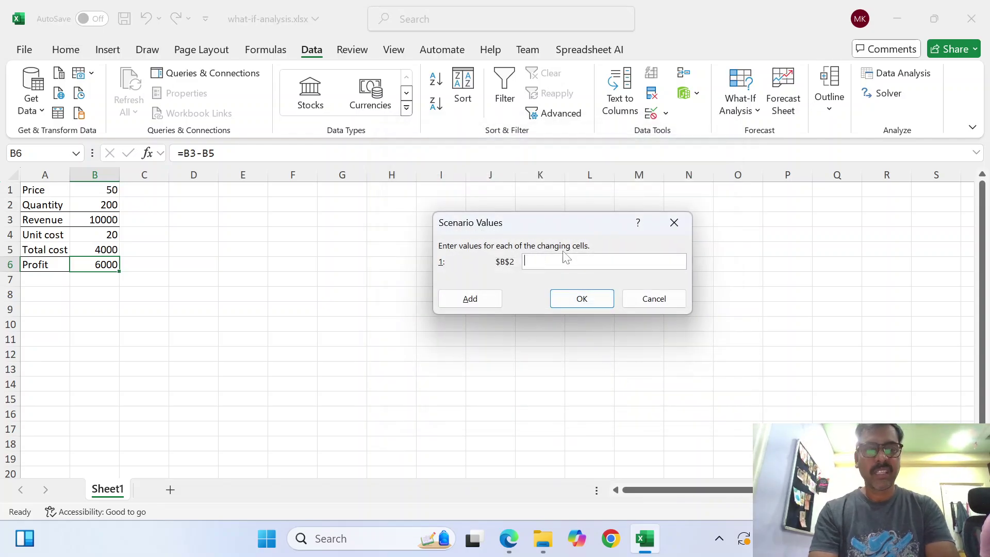
{"action": "type", "text": "500"}
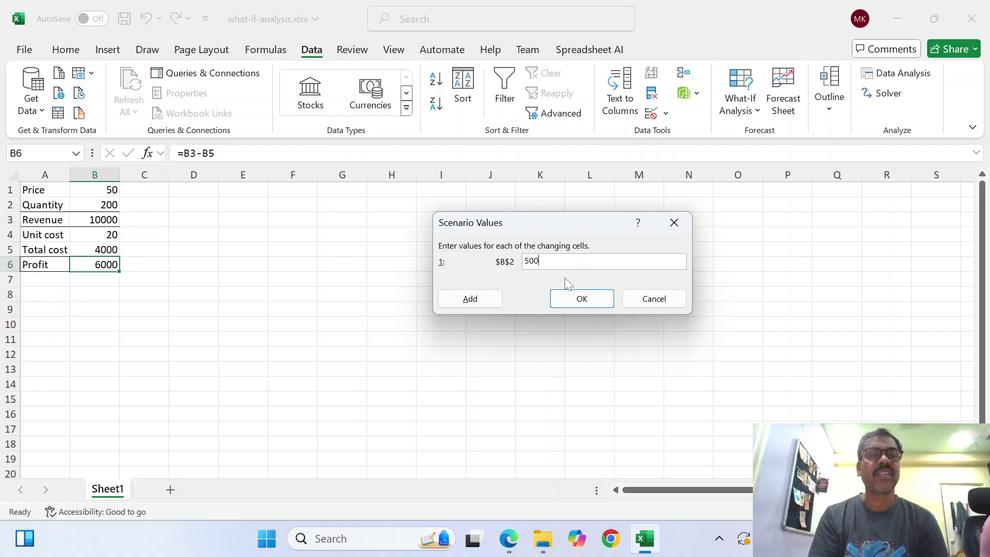
{"action": "left_click", "coordinate": [582, 299]}
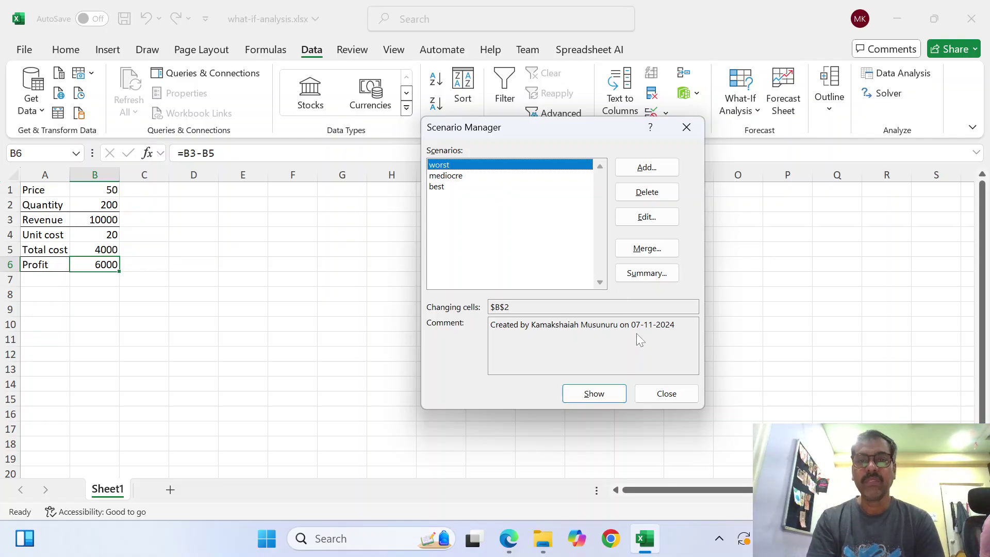
Step: Show the worst, mediocre and best scenarios in turn to compare their effect on the profit, ending with best applied
{"action": "left_click", "coordinate": [595, 397]}
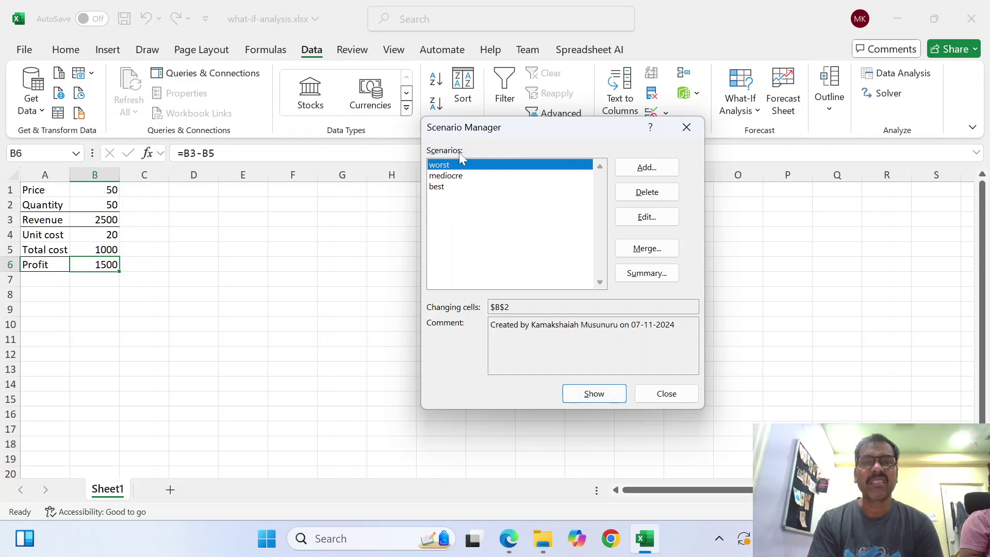
{"action": "left_click", "coordinate": [488, 176]}
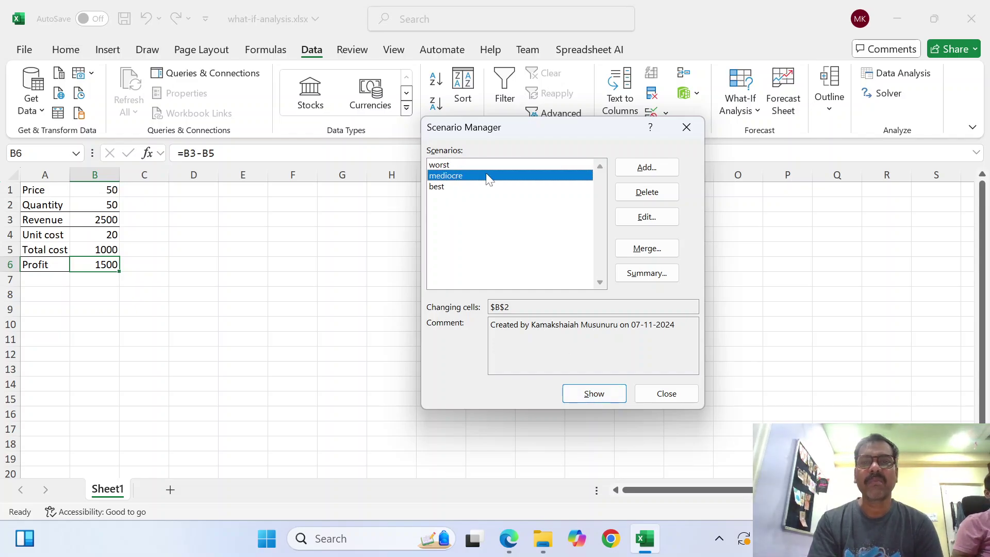
{"action": "left_click", "coordinate": [599, 396]}
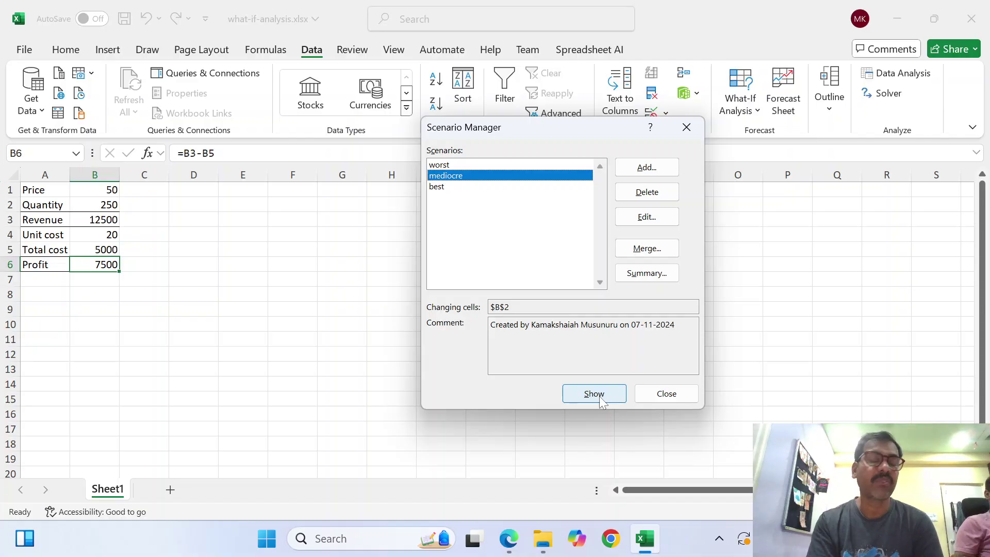
{"action": "left_click", "coordinate": [454, 186]}
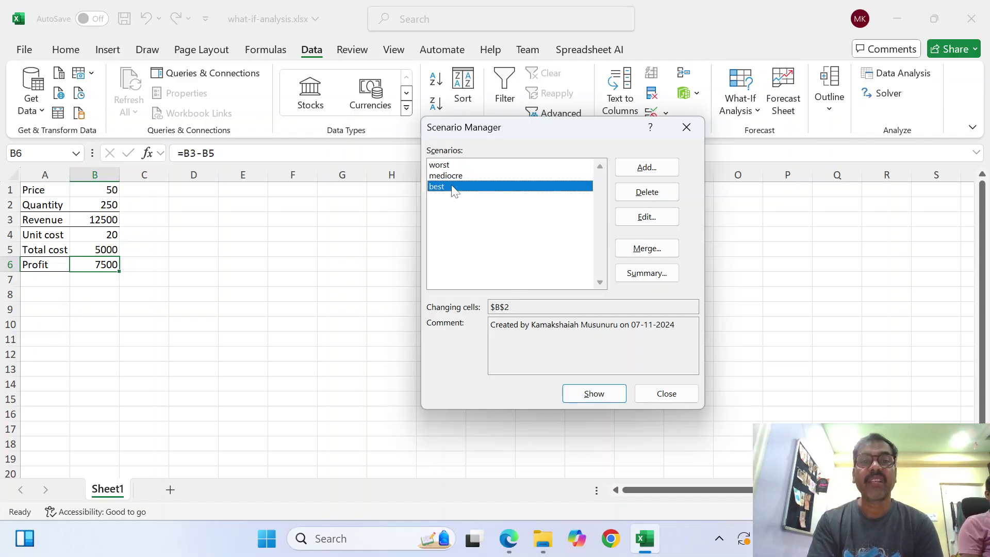
{"action": "left_click", "coordinate": [601, 395]}
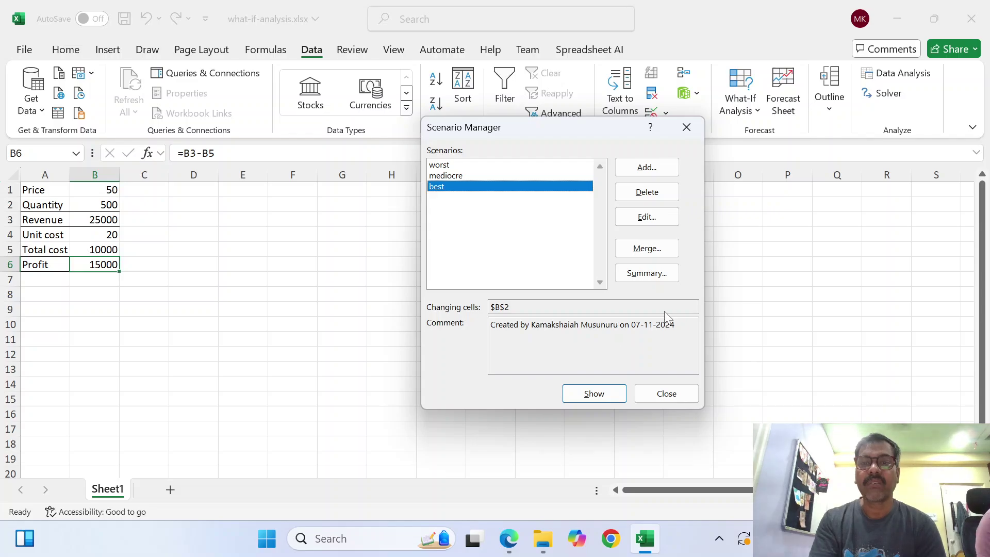
Step: Create a scenario summary report with the profit in B6 as the result cell
{"action": "left_click", "coordinate": [664, 274]}
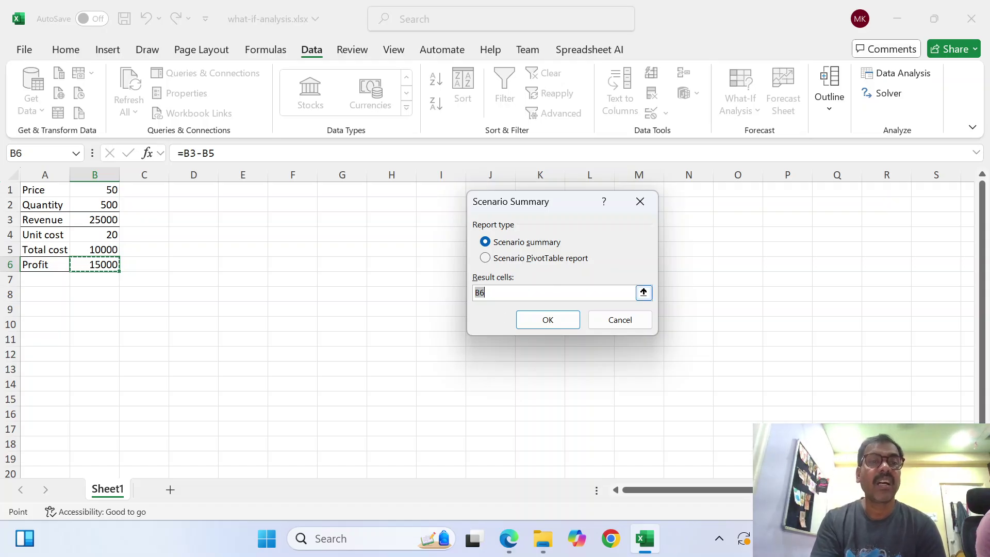
{"action": "left_click", "coordinate": [547, 321]}
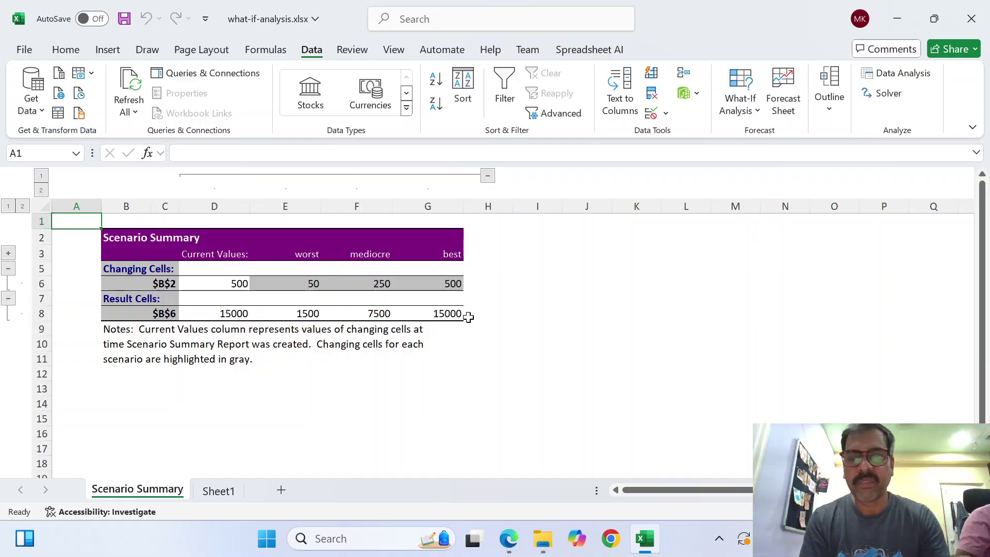
Step: On Sheet1, use Goal Seek to find the quantity in B2 that brings the profit in B6 to 17500, and discard the solution
{"action": "left_click", "coordinate": [741, 113]}
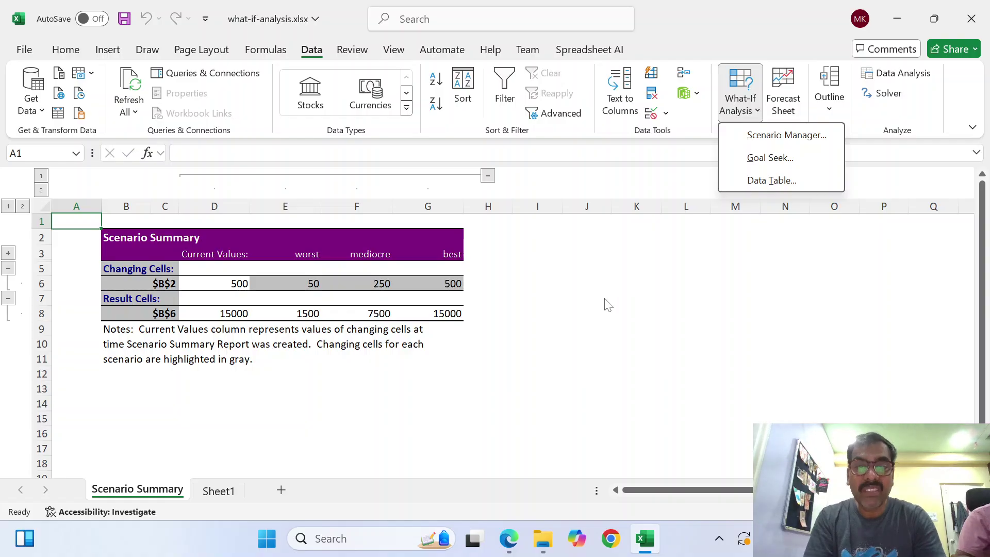
{"action": "left_click", "coordinate": [220, 496]}
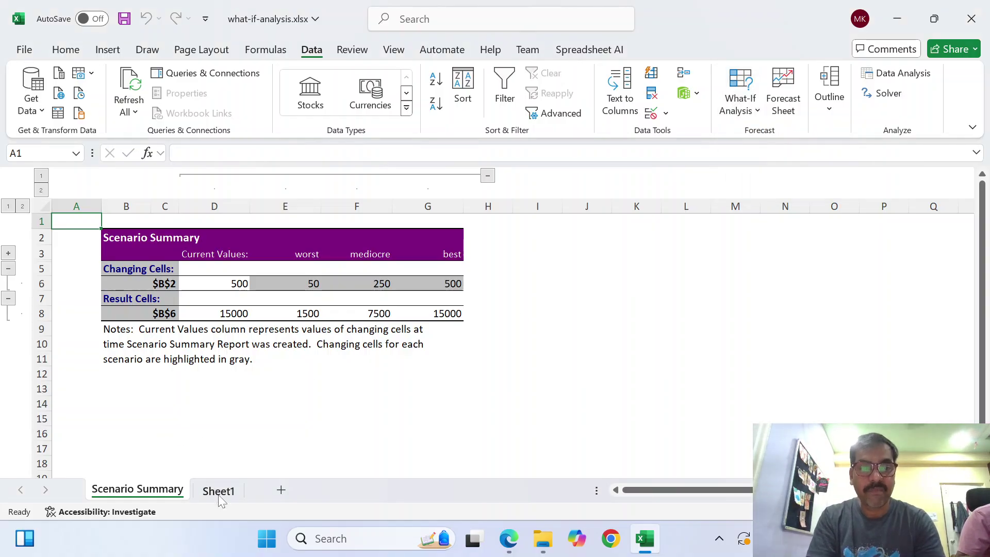
{"action": "left_click", "coordinate": [219, 495]}
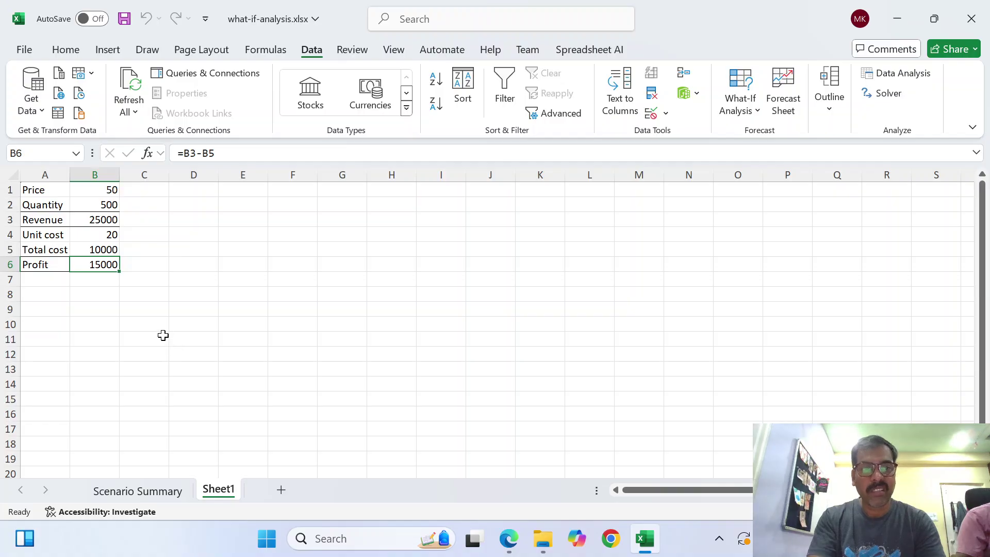
{"action": "left_click", "coordinate": [172, 236]}
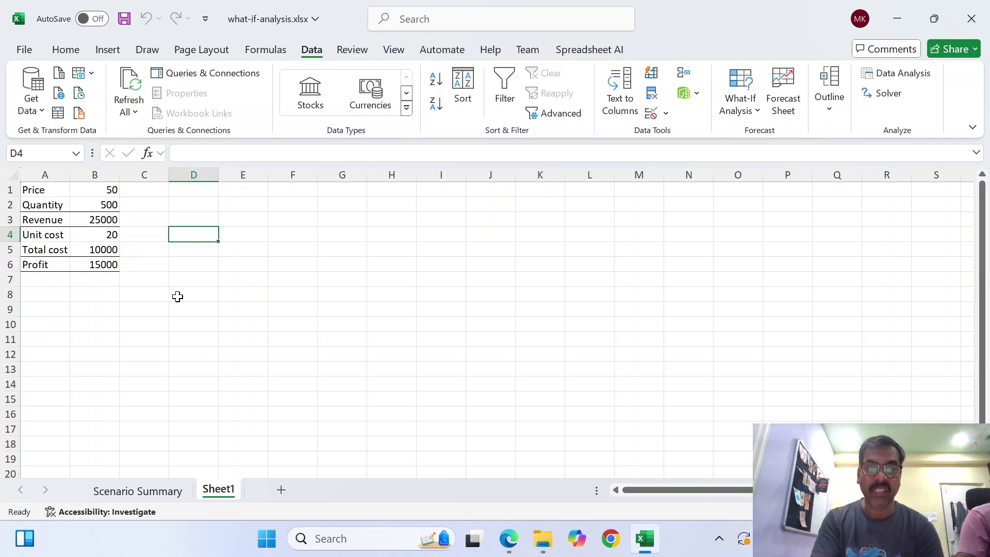
{"action": "left_click", "coordinate": [742, 109]}
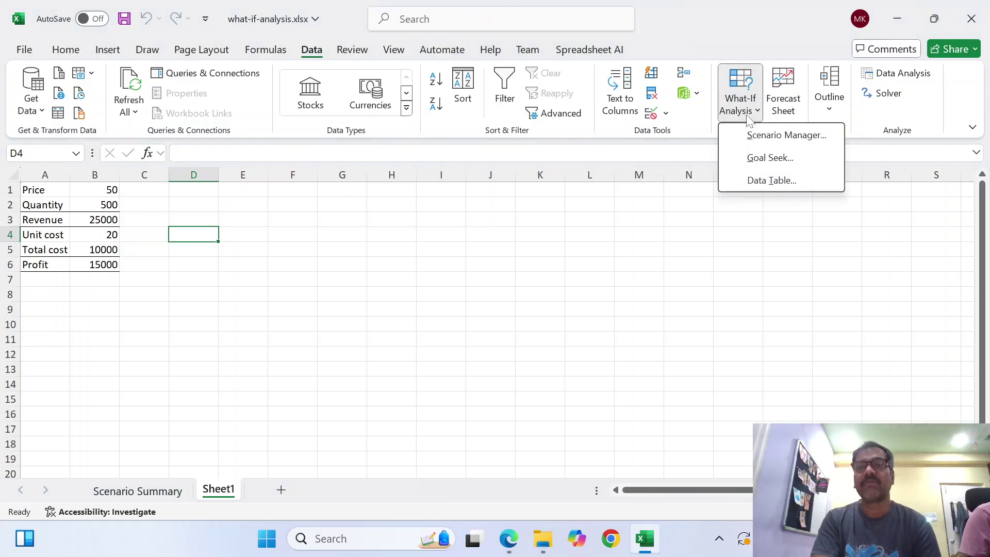
{"action": "left_click", "coordinate": [761, 159]}
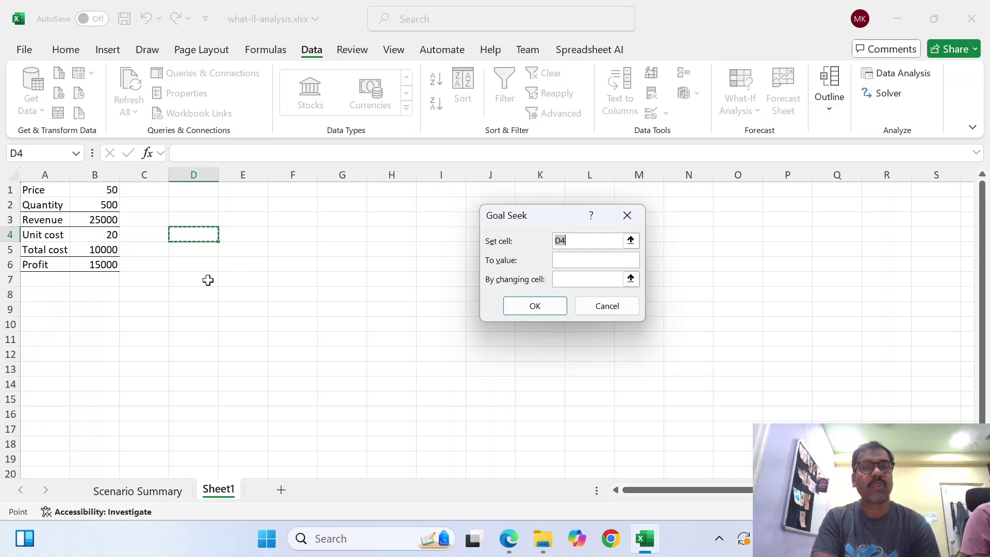
{"action": "left_click", "coordinate": [108, 205]}
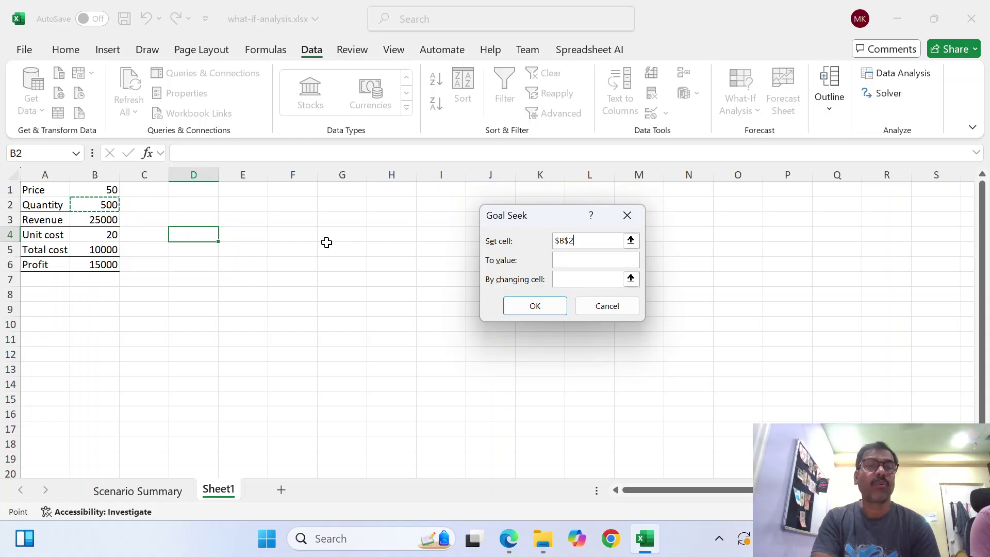
{"action": "left_click", "coordinate": [103, 265]}
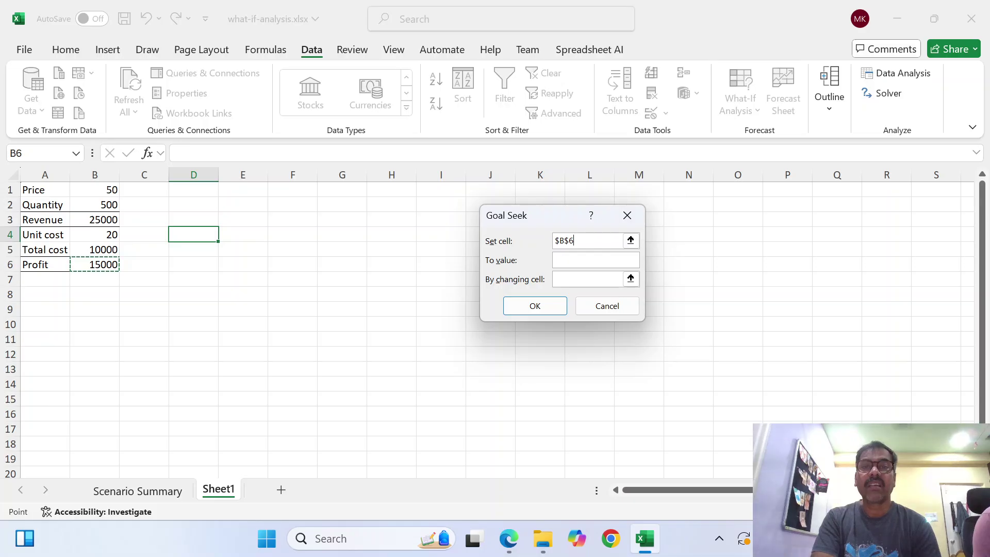
{"action": "left_click", "coordinate": [579, 260]}
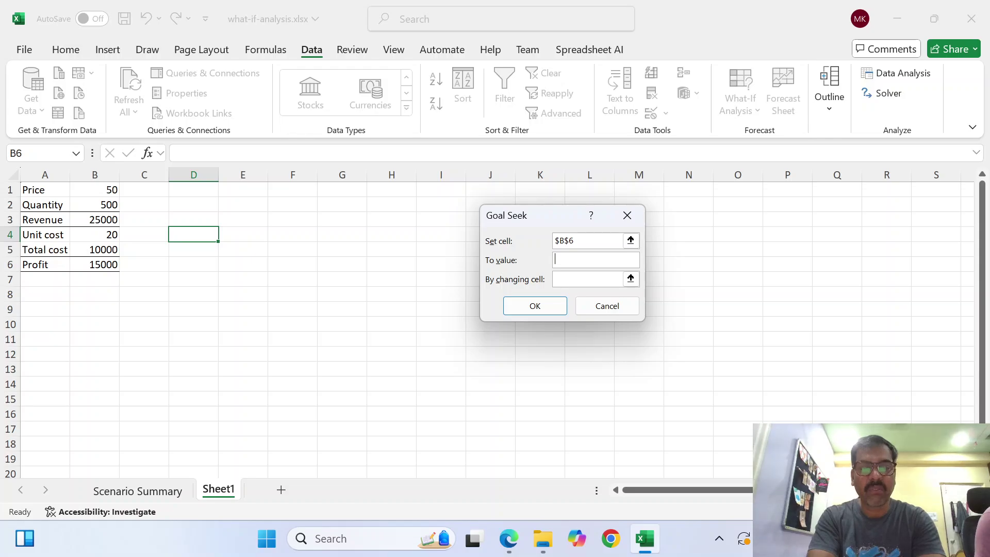
{"action": "type", "text": "17500"}
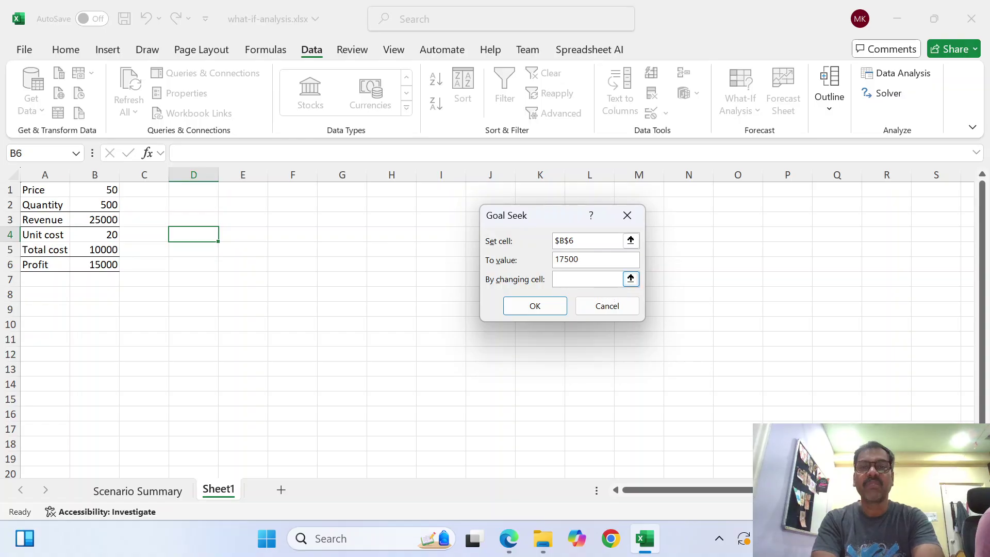
{"action": "left_click", "coordinate": [589, 280]}
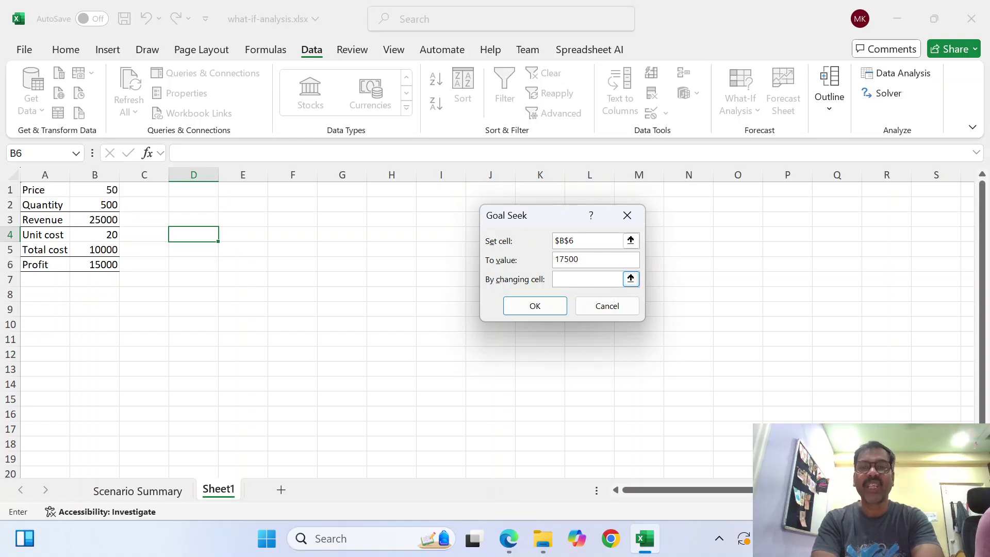
{"action": "left_click", "coordinate": [102, 206]}
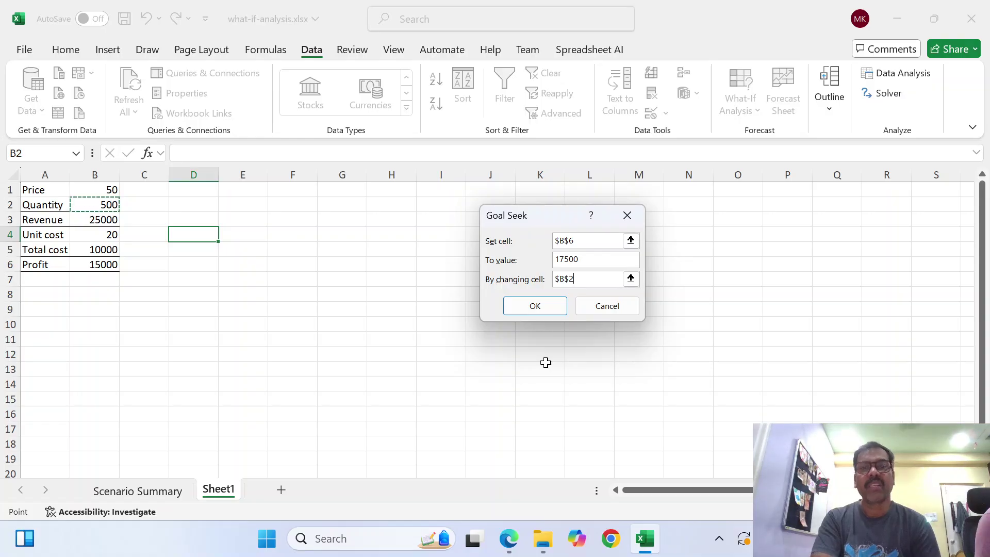
{"action": "left_click", "coordinate": [546, 308]}
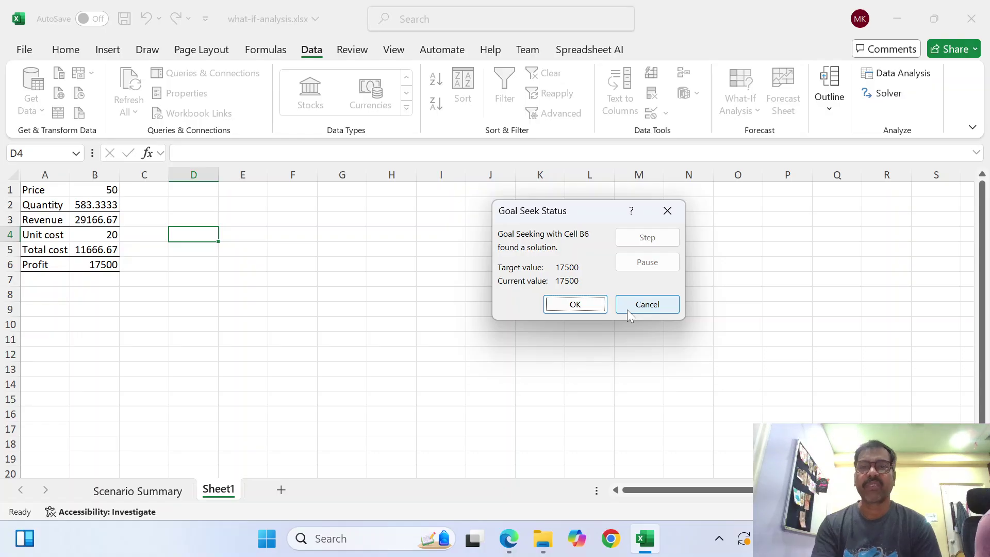
{"action": "left_click", "coordinate": [656, 308]}
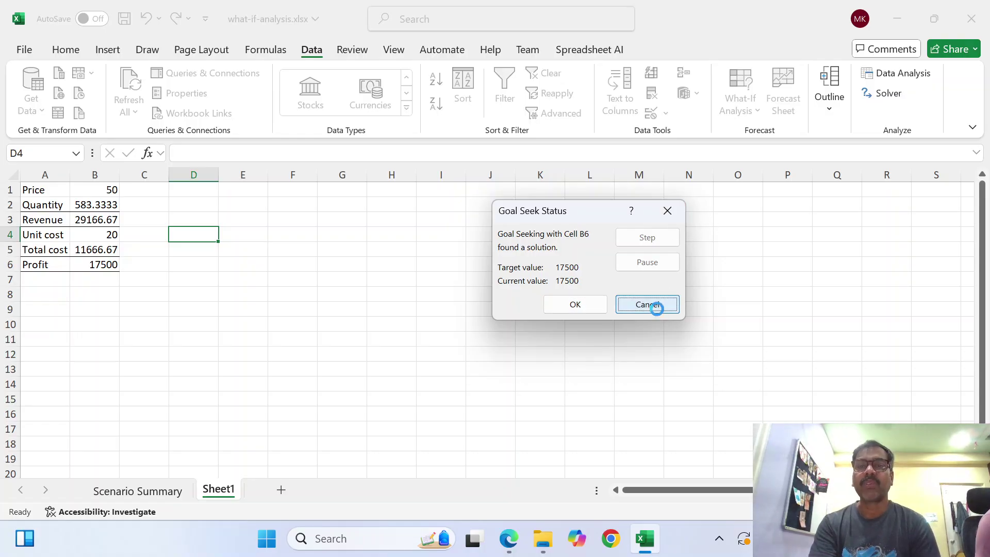
Step: Review the Scenario Summary sheet again and go back to Sheet1
{"action": "left_click", "coordinate": [739, 100]}
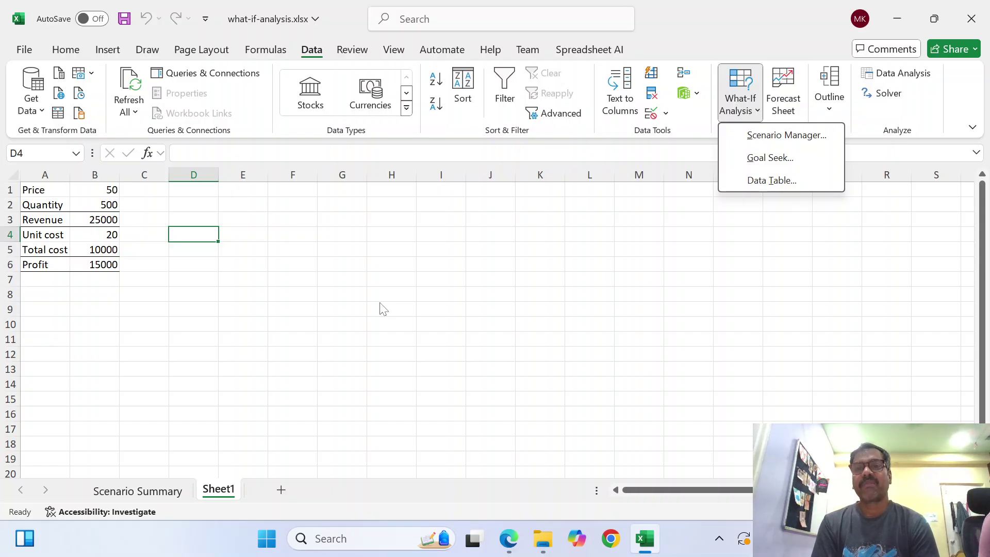
{"action": "left_click", "coordinate": [146, 489]}
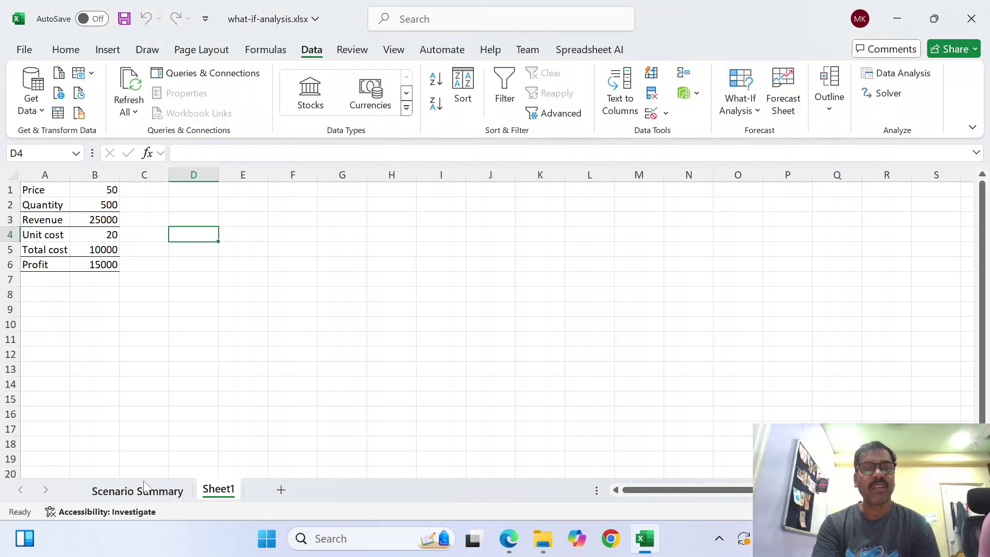
{"action": "left_click", "coordinate": [169, 492]}
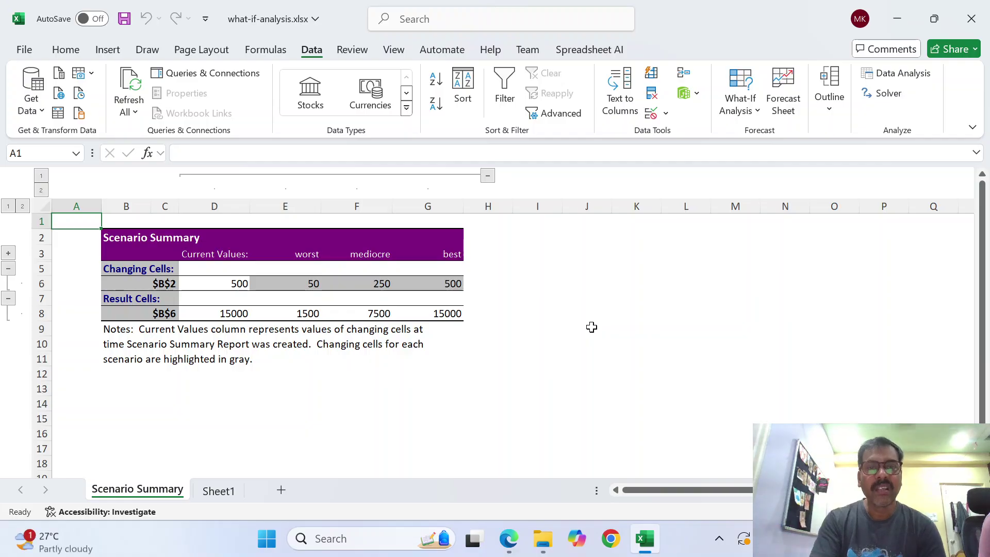
{"action": "left_click", "coordinate": [222, 494]}
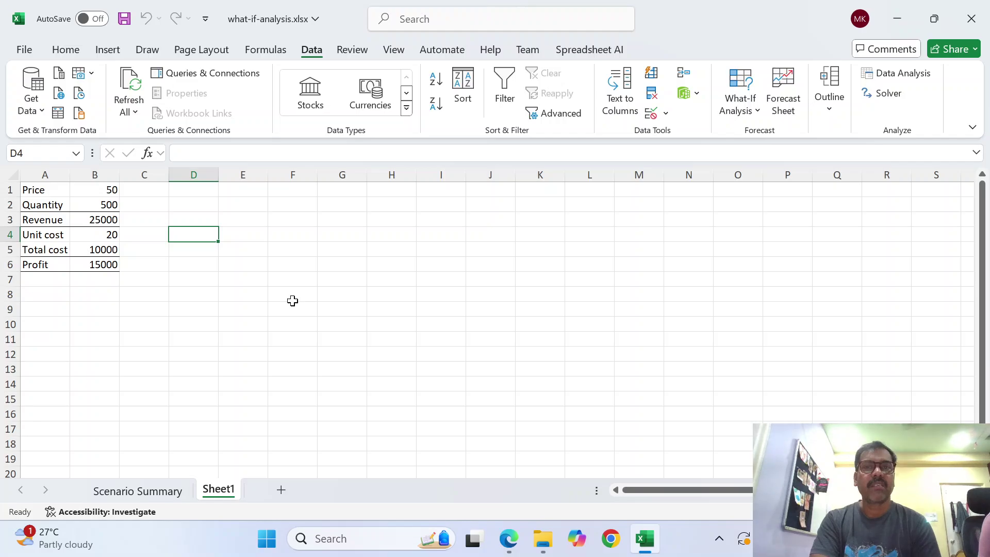
Step: Link E2 to the profit cell with the formula =B6
{"action": "left_click", "coordinate": [746, 114]}
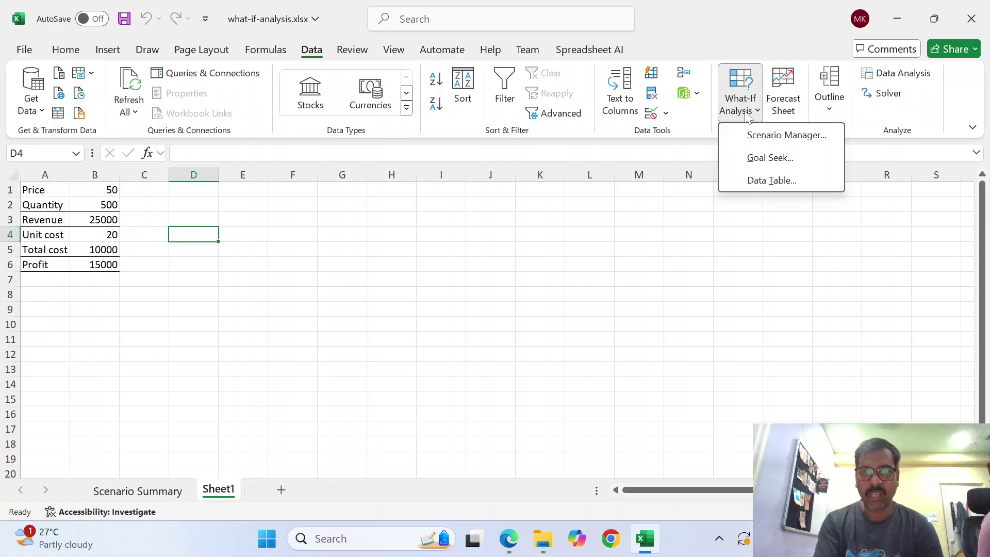
{"action": "left_click", "coordinate": [249, 206]}
{"action": "left_click", "coordinate": [250, 206]}
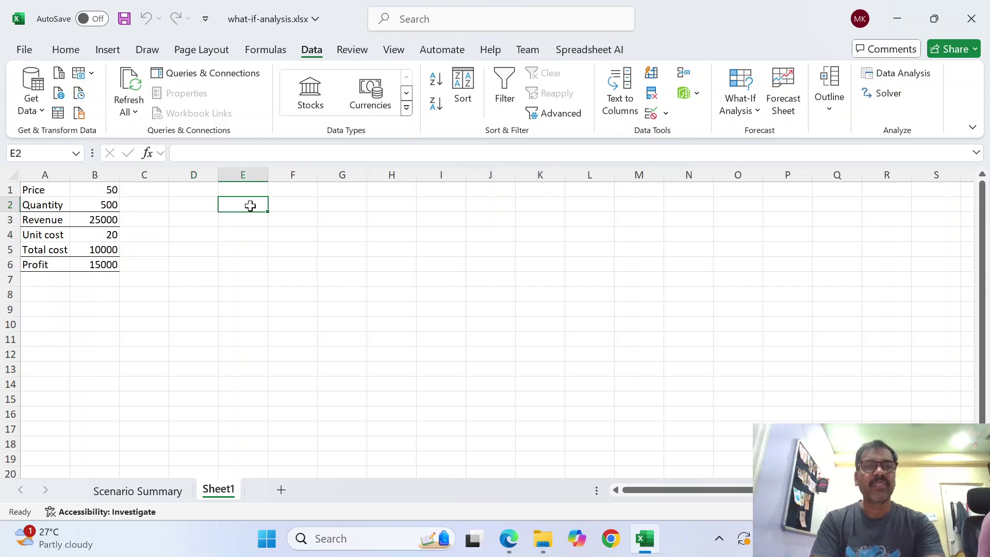
{"action": "type", "text": "="}
{"action": "key", "text": "Left"}
{"action": "key", "text": "Left"}
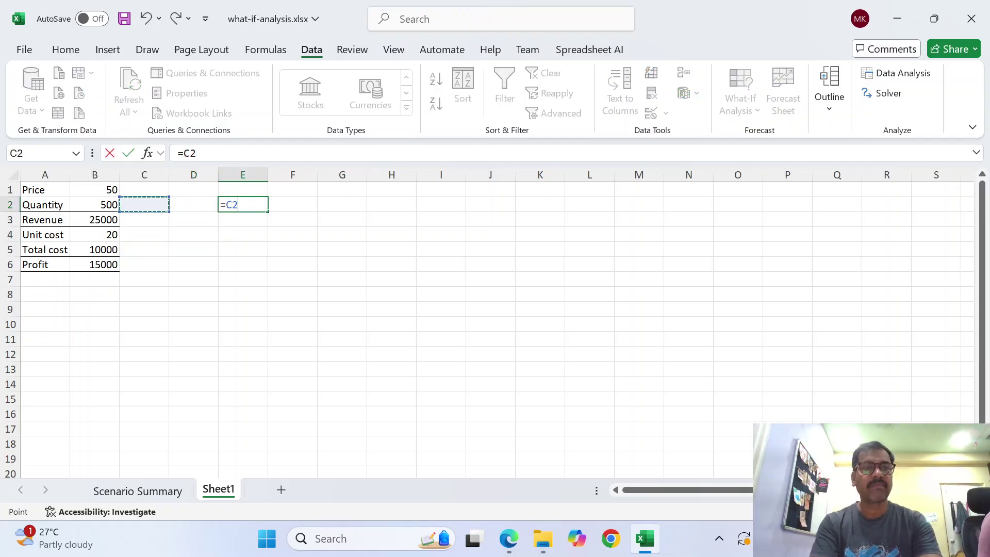
{"action": "key", "text": "Left"}
{"action": "key", "text": "Down"}
{"action": "key", "text": "Down"}
{"action": "key", "text": "Down"}
{"action": "key", "text": "Down"}
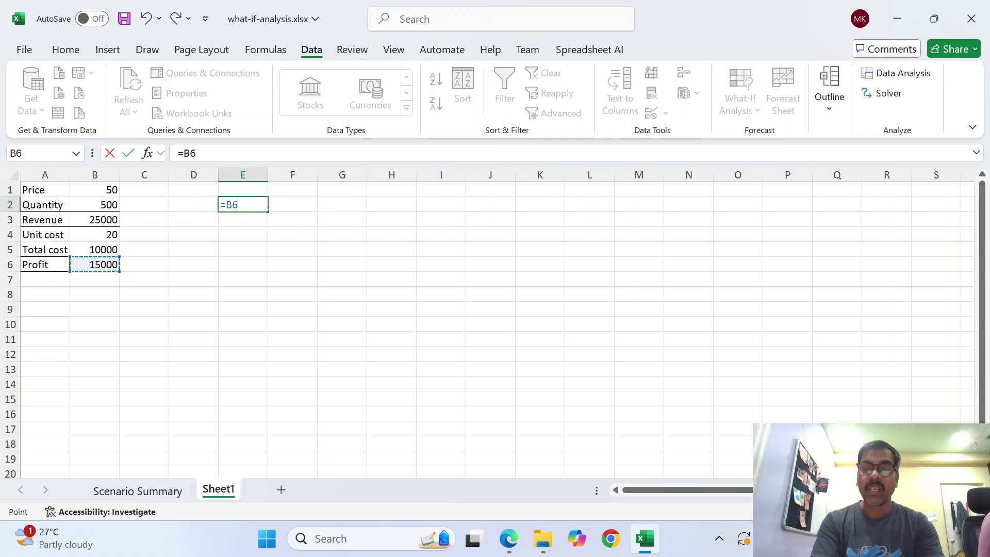
{"action": "key", "text": "Return"}
Step: Enter 100 as the starting value in D3, diagonally below the linked profit cell
{"action": "key", "text": "Left"}
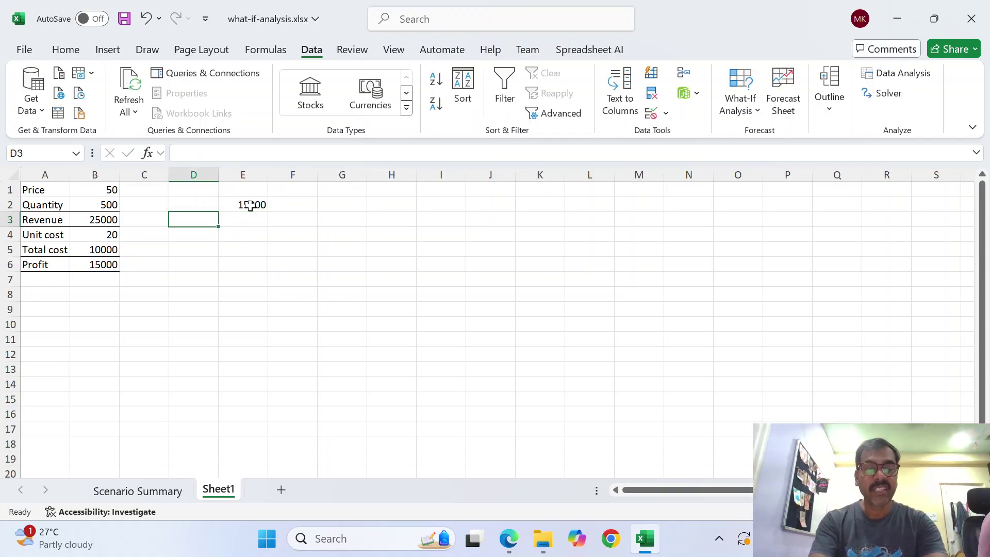
{"action": "type", "text": "100"}
{"action": "key", "text": "Return"}
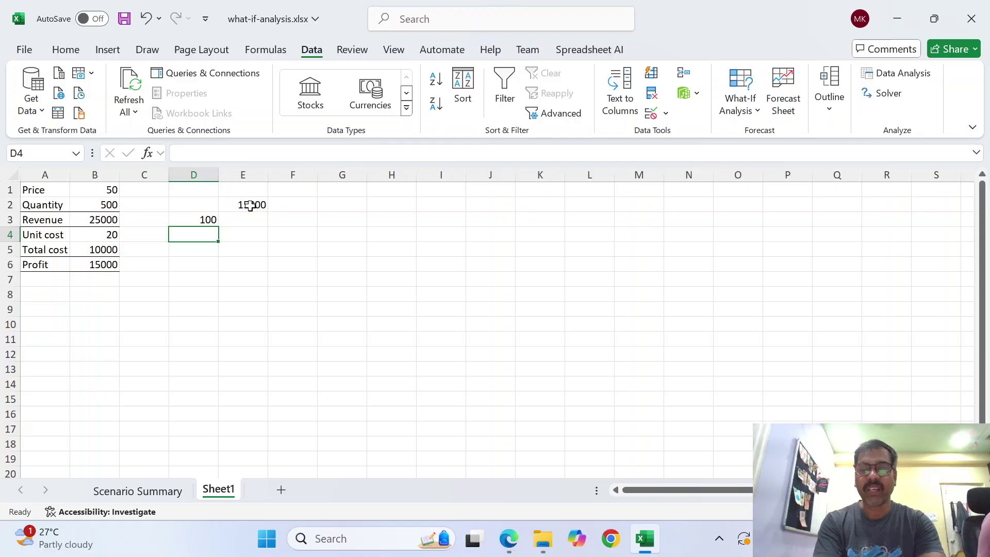
Step: Enter the formula =D3+RANDBETWEEN(1, 5) in D4 to add a random increment to the value above
{"action": "key", "text": "Up"}
{"action": "key", "text": "Down"}
{"action": "type", "text": "="}
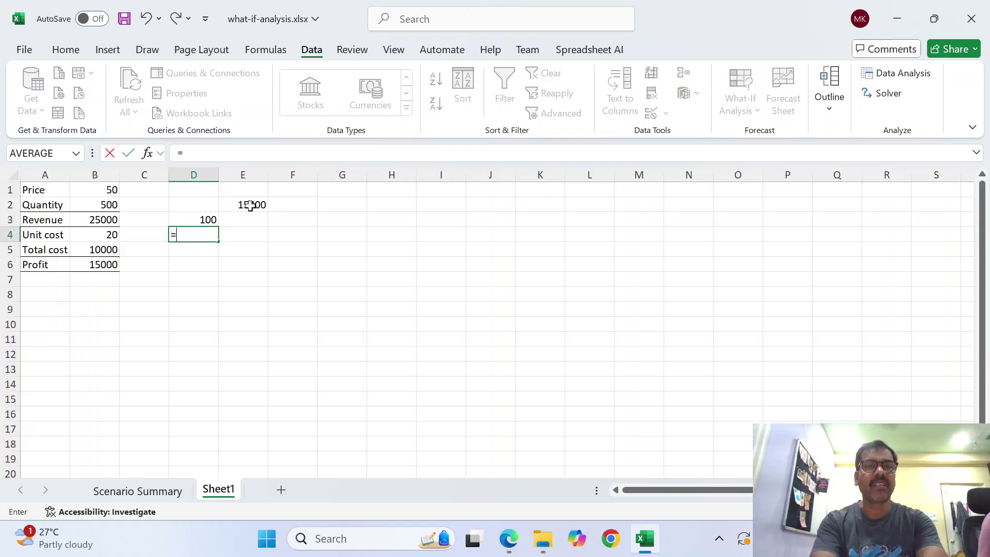
{"action": "key", "text": "Up"}
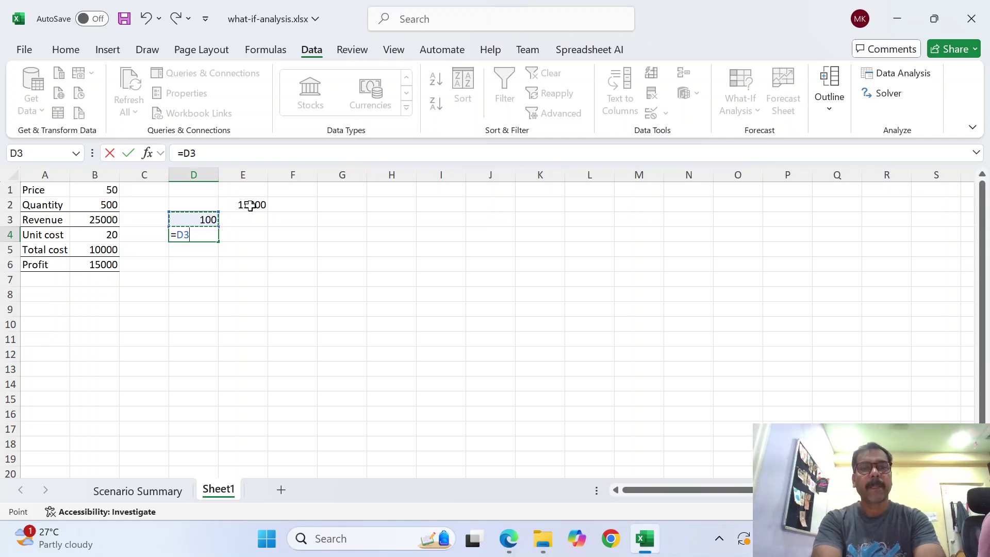
{"action": "type", "text": "+rand"}
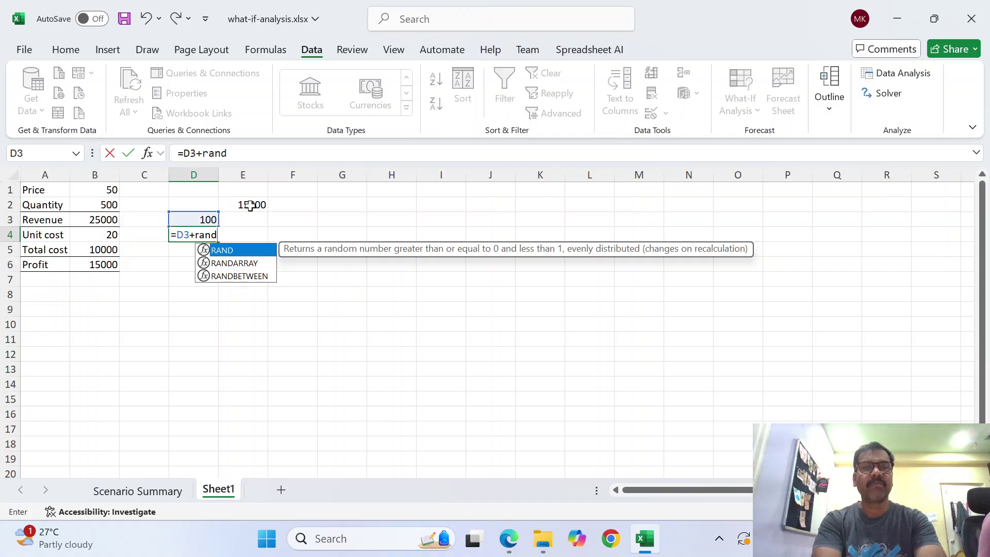
{"action": "key", "text": "Down"}
{"action": "key", "text": "Down"}
{"action": "key", "text": "Tab"}
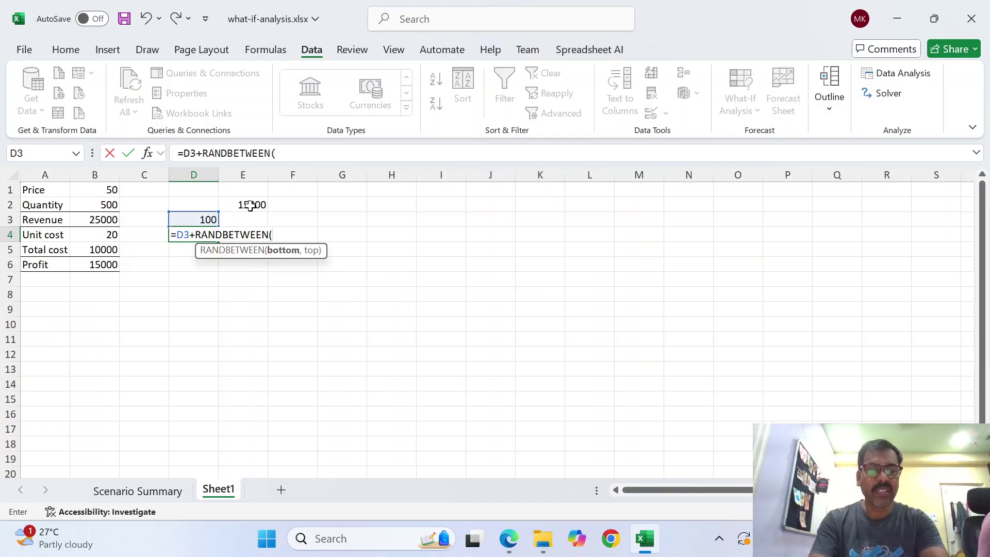
{"action": "type", "text": "1, 5)"}
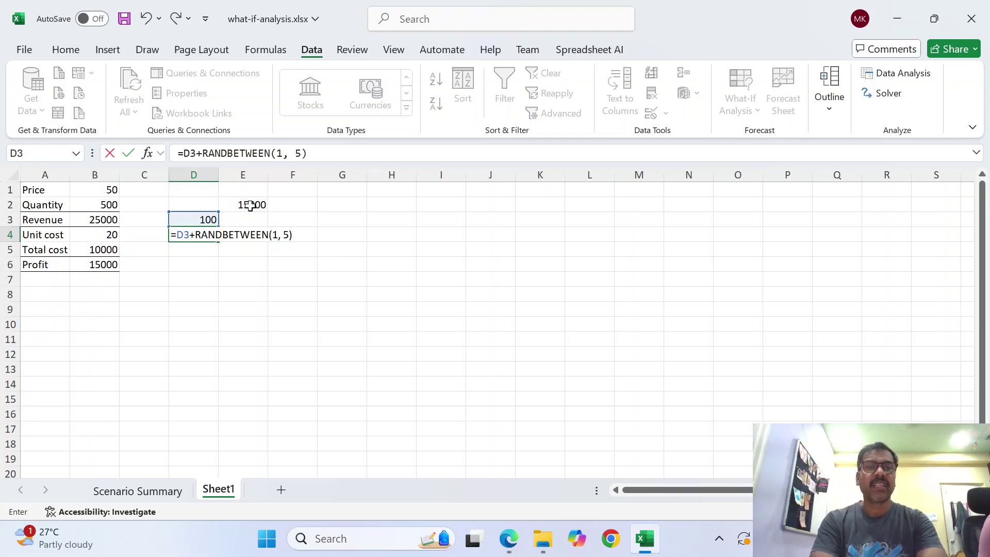
{"action": "key", "text": "Return"}
{"action": "key", "text": "Up"}
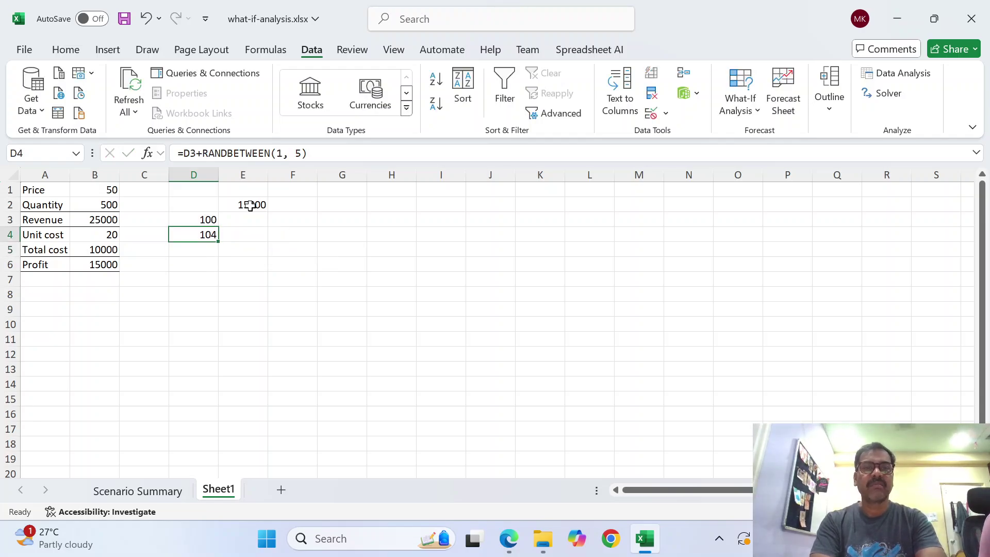
{"action": "key", "text": "shift+Down"}
{"action": "key", "text": "shift+Down"}
{"action": "key", "text": "shift+Down"}
{"action": "key", "text": "shift+Down"}
{"action": "key", "text": "shift+Down"}
{"action": "key", "text": "shift+Down"}
{"action": "key", "text": "shift+Down"}
{"action": "key", "text": "shift+Down"}
{"action": "key", "text": "shift+Down"}
{"action": "key", "text": "shift+Down"}
{"action": "key", "text": "shift+Down"}
{"action": "key", "text": "shift+Down"}
{"action": "key", "text": "shift+Down"}
{"action": "key", "text": "shift+Down"}
{"action": "key", "text": "shift+Down"}
{"action": "key", "text": "shift+Down"}
{"action": "key", "text": "shift+Down"}
{"action": "key", "text": "shift+Down"}
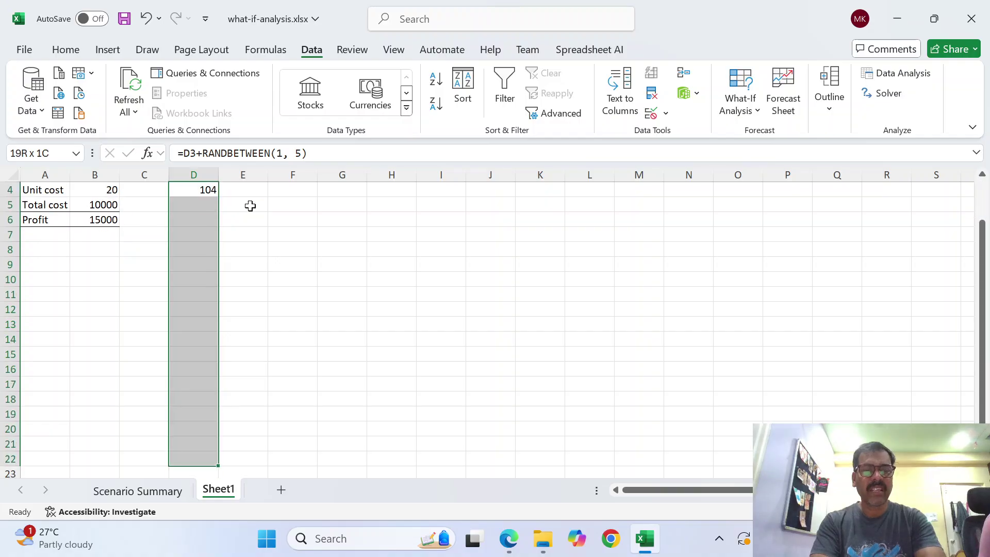
{"action": "key", "text": "shift+Up"}
{"action": "key", "text": "shift+Up"}
{"action": "key", "text": "shift+Up"}
{"action": "key", "text": "Up"}
Step: Fill the value 100 from D3 down through D18
{"action": "scroll", "coordinate": [251, 205], "scroll_direction": "up", "scroll_amount": 1}
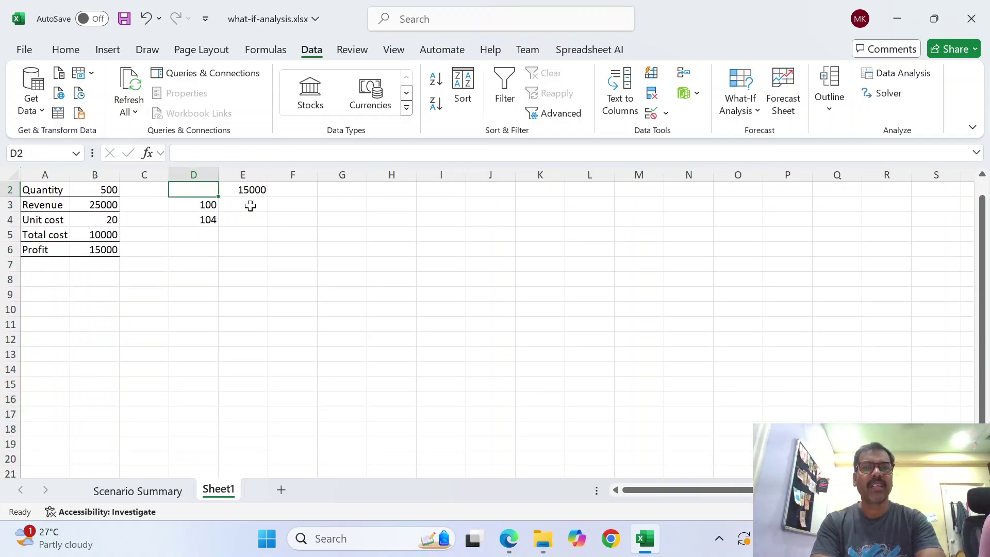
{"action": "key", "text": "shift+Down"}
{"action": "key", "text": "shift+Down"}
{"action": "key", "text": "shift+Down"}
{"action": "key", "text": "shift+Down"}
{"action": "key", "text": "shift+Down"}
{"action": "key", "text": "shift+Down"}
{"action": "key", "text": "shift+Down"}
{"action": "key", "text": "shift+Down"}
{"action": "key", "text": "shift+Down"}
{"action": "key", "text": "shift+Down"}
{"action": "key", "text": "shift+Down"}
{"action": "key", "text": "shift+Down"}
{"action": "key", "text": "shift+Down"}
{"action": "key", "text": "shift+Down"}
{"action": "key", "text": "shift+Down"}
{"action": "key", "text": "shift+Down"}
{"action": "key", "text": "shift+Down"}
{"action": "key", "text": "shift+Down"}
{"action": "key", "text": "shift+Up"}
{"action": "key", "text": "shift+Up"}
{"action": "key", "text": "shift+Up"}
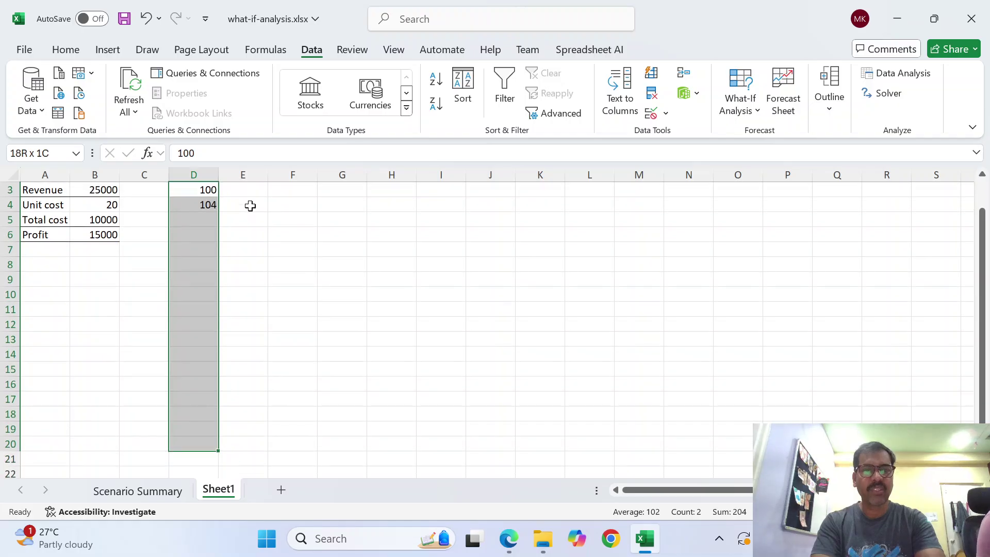
{"action": "key", "text": "ctrl+d"}
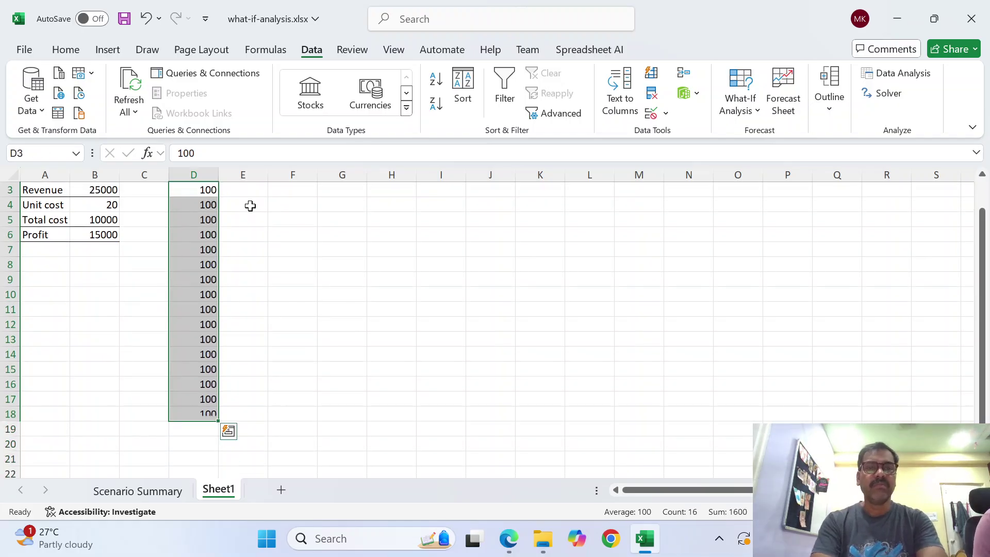
{"action": "key", "text": "Up"}
{"action": "key", "text": "Down"}
{"action": "key", "text": "Down"}
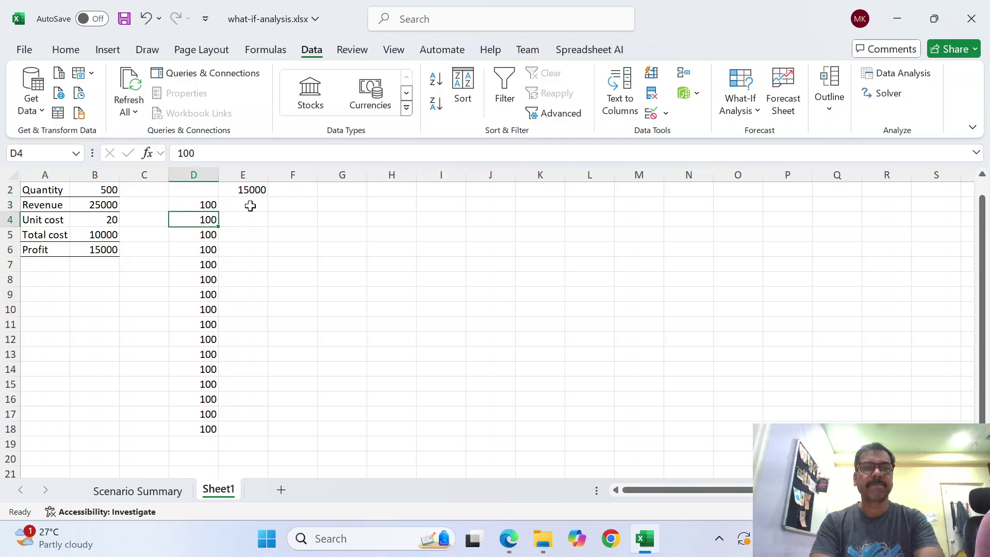
{"action": "key", "text": "F2"}
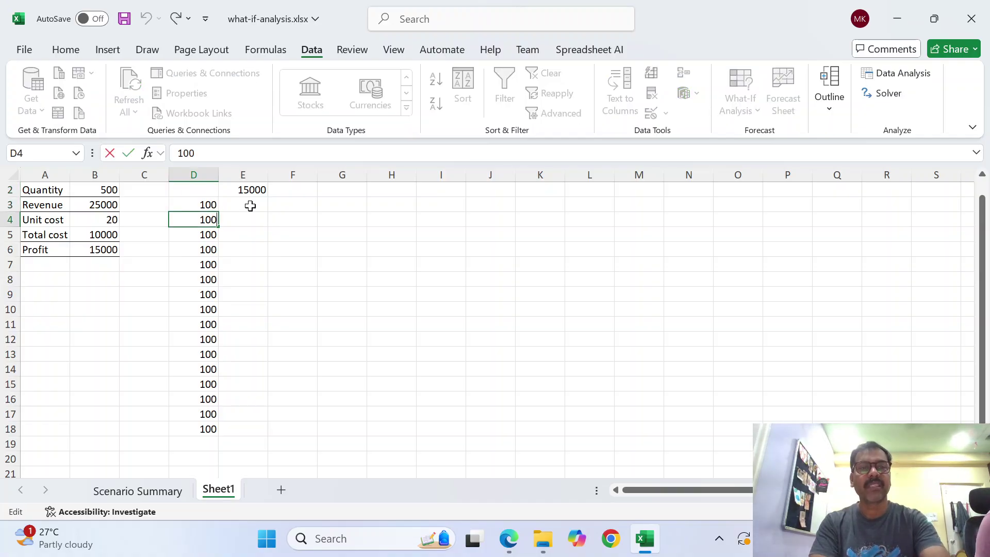
{"action": "key", "text": "shift+Return"}
{"action": "key", "text": "Up"}
{"action": "key", "text": "Up"}
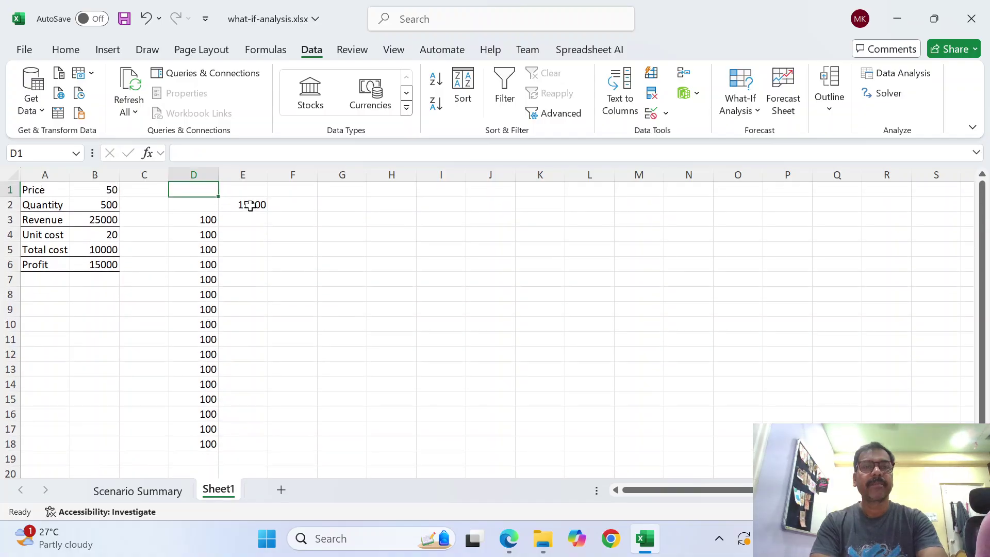
{"action": "key", "text": "Down"}
{"action": "key", "text": "Down"}
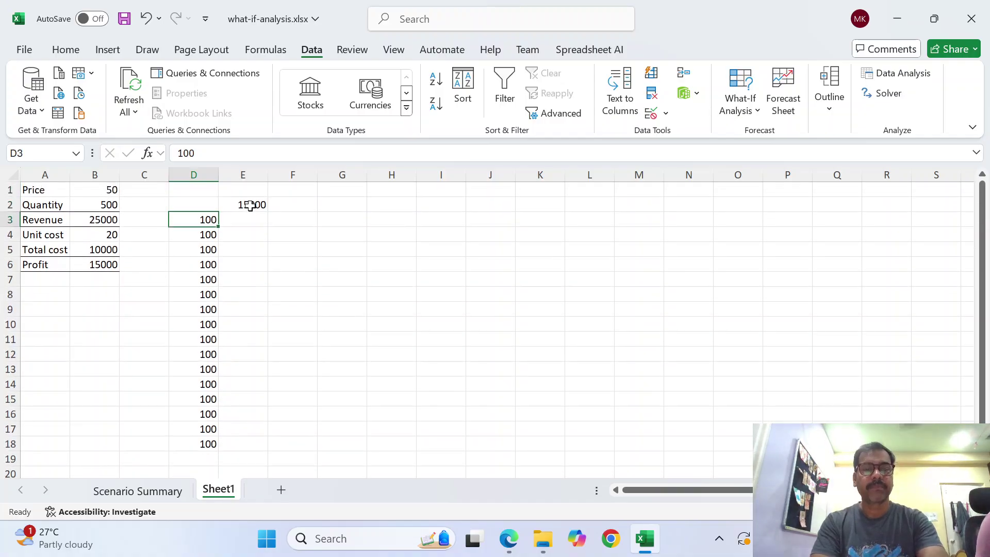
{"action": "key", "text": "F2"}
{"action": "key", "text": "Escape"}
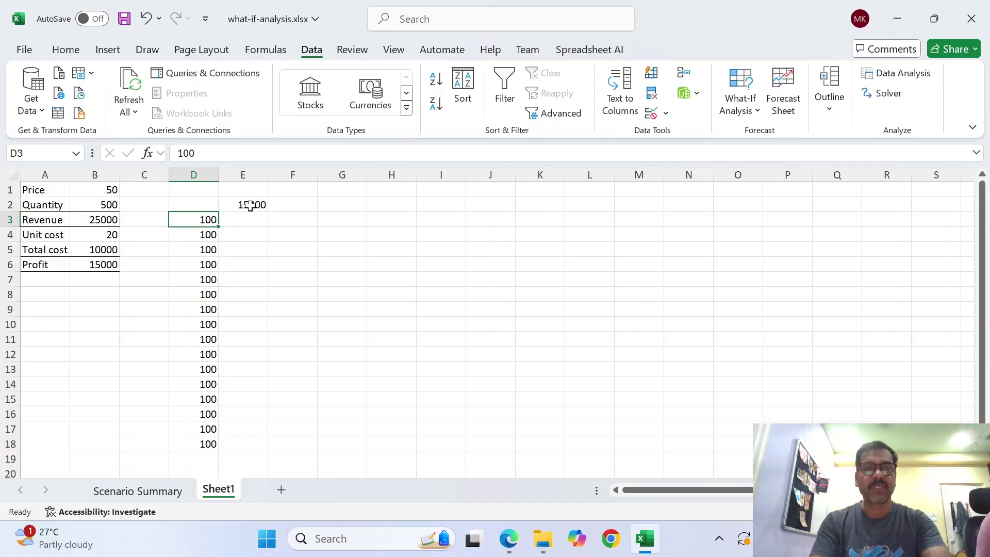
{"action": "key", "text": "F2"}
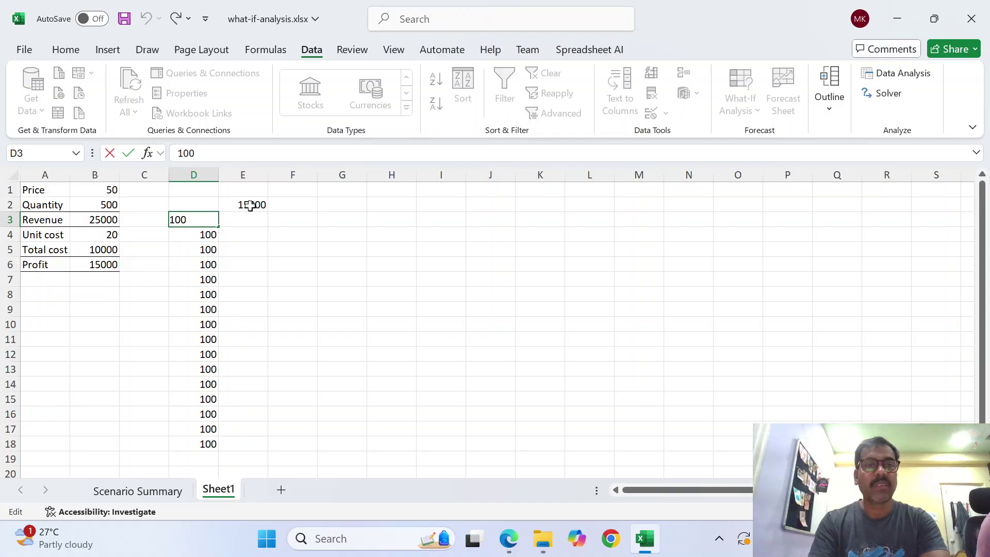
{"action": "key", "text": "Home"}
{"action": "type", "text": "=100"}
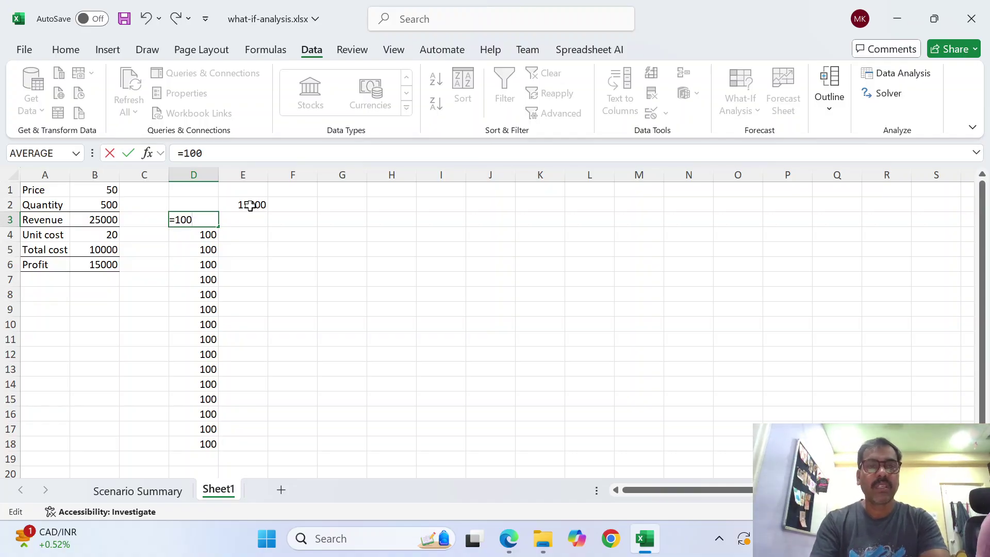
{"action": "type", "text": "+rand"}
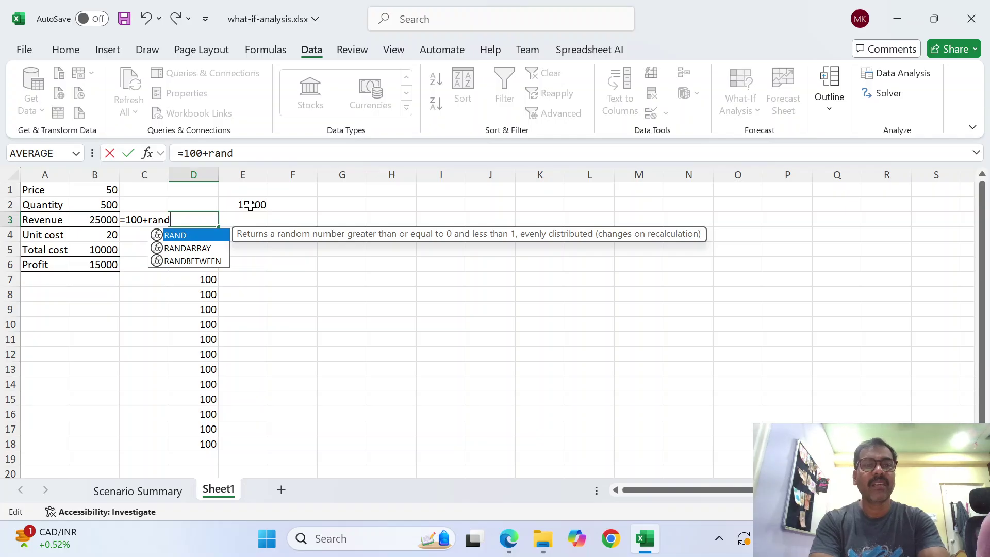
{"action": "type", "text": "k"}
{"action": "key", "text": "BackSpace"}
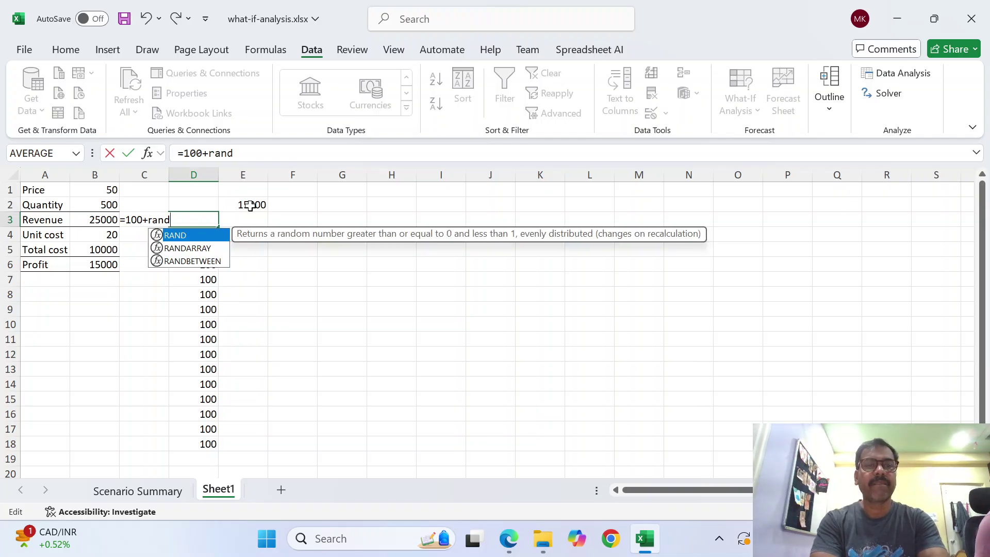
{"action": "key", "text": "Down"}
{"action": "key", "text": "Down"}
{"action": "key", "text": "Tab"}
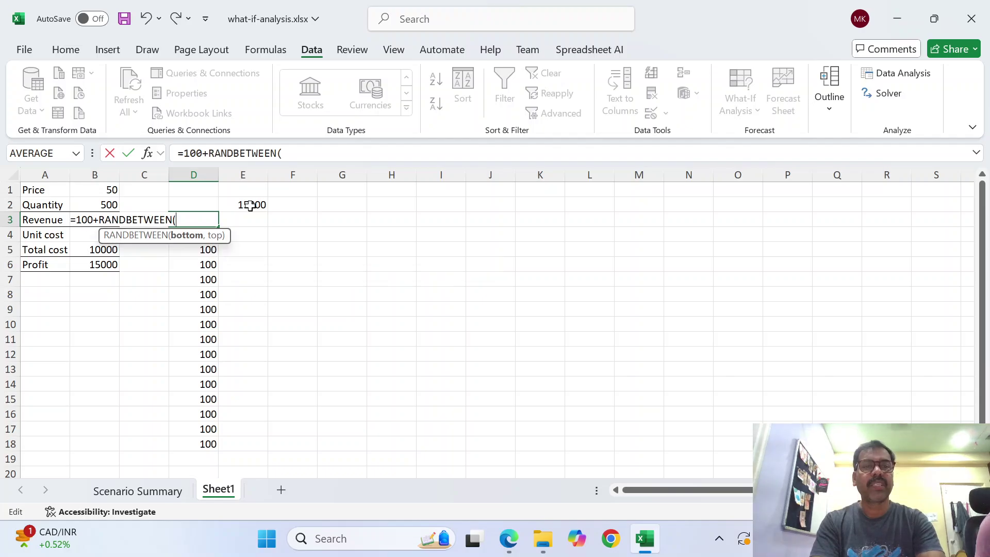
{"action": "key", "text": "BackSpace"}
{"action": "key", "text": "BackSpace"}
{"action": "key", "text": "BackSpace"}
{"action": "key", "text": "BackSpace"}
{"action": "key", "text": "BackSpace"}
{"action": "key", "text": "BackSpace"}
{"action": "key", "text": "BackSpace"}
{"action": "key", "text": "BackSpace"}
{"action": "key", "text": "BackSpace"}
{"action": "key", "text": "BackSpace"}
{"action": "key", "text": "BackSpace"}
{"action": "key", "text": "BackSpace"}
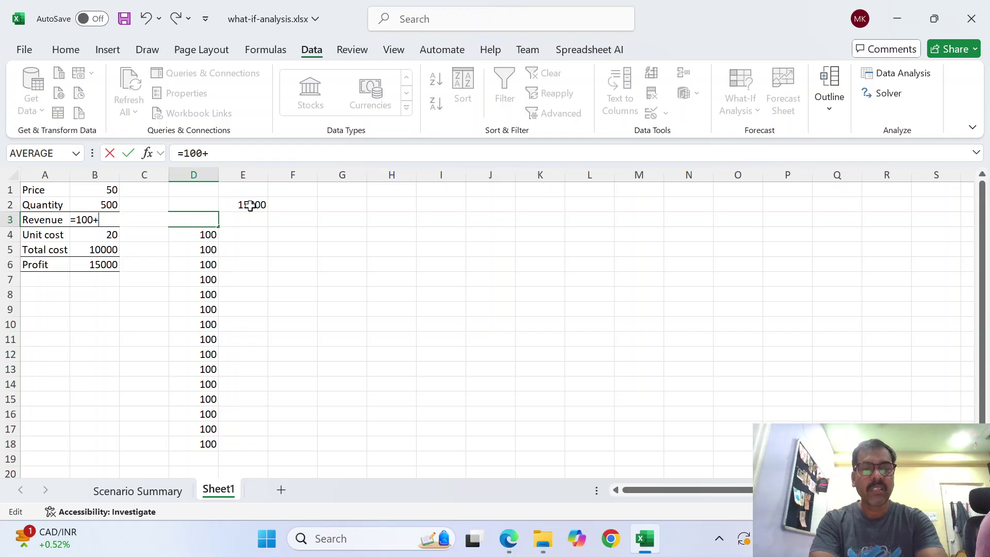
{"action": "key", "text": "Escape"}
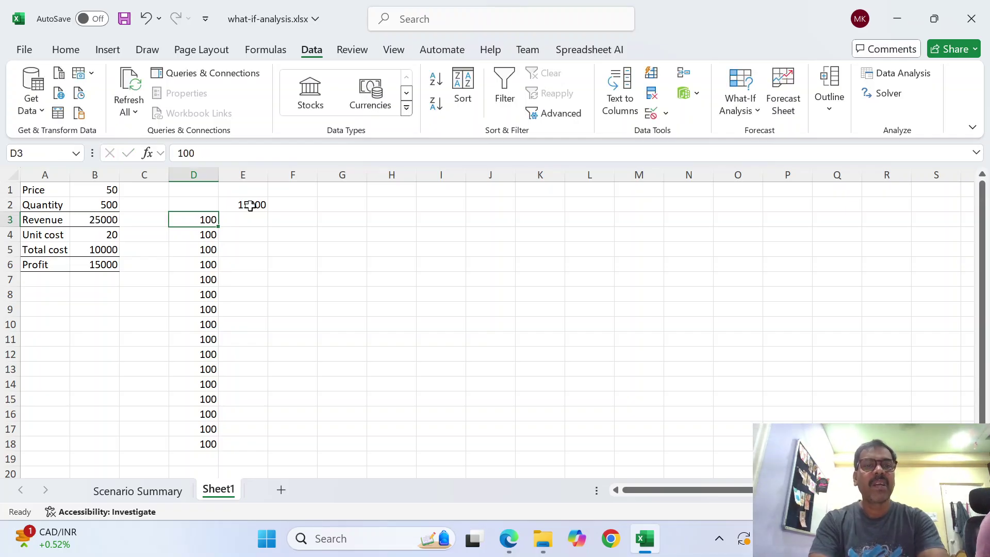
Step: Replace the value in D4 with the formula =D3+5
{"action": "key", "text": "Down"}
{"action": "type", "text": "="}
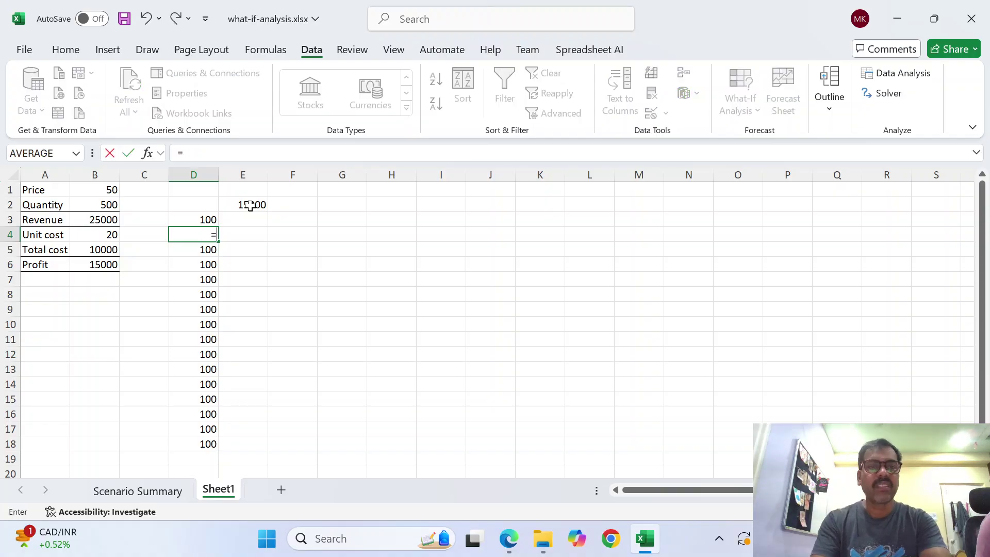
{"action": "key", "text": "Up"}
{"action": "type", "text": "+"}
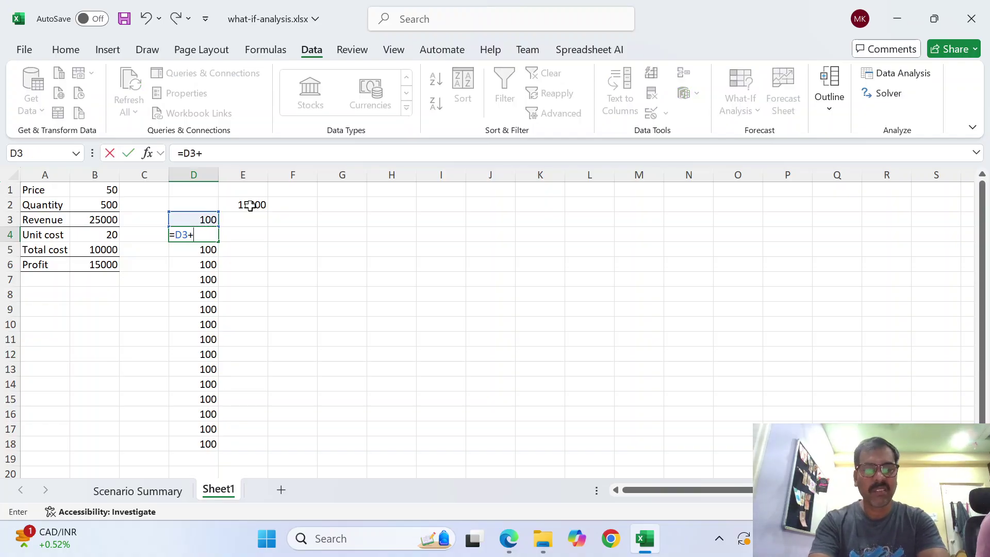
{"action": "type", "text": "5"}
{"action": "key", "text": "Return"}
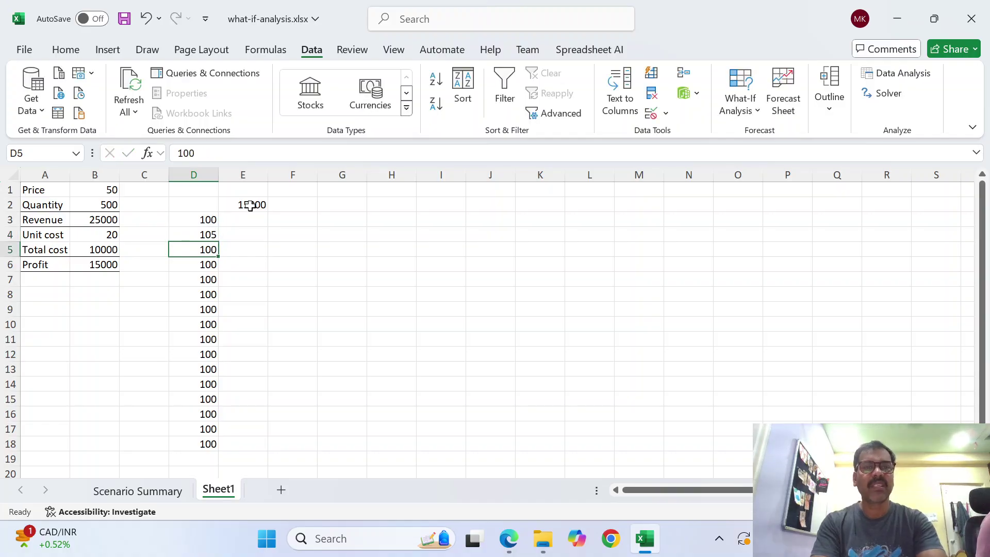
Step: Fill the D4 formula down through D18 to build a series in increments of 5
{"action": "key", "text": "Up"}
{"action": "key", "text": "ctrl+shift+Down"}
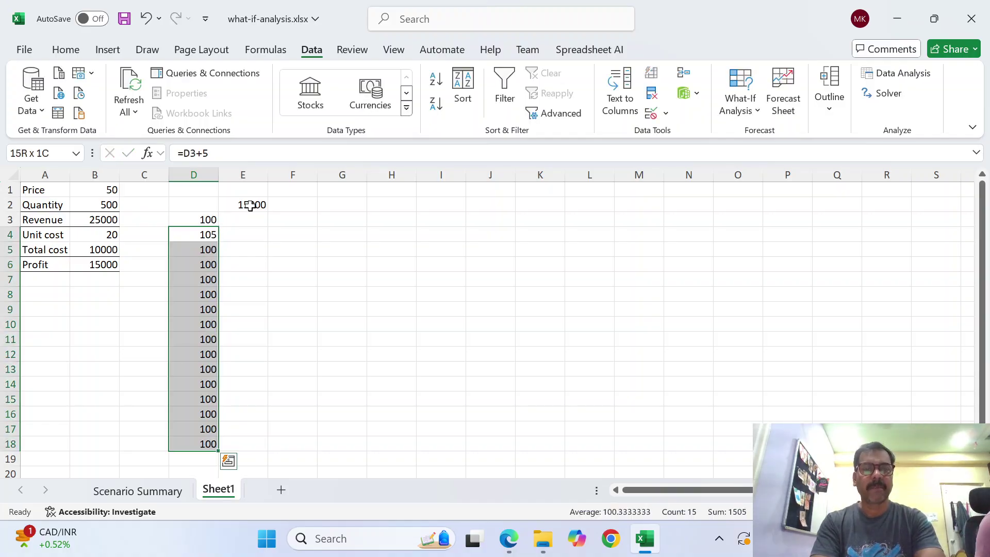
{"action": "key", "text": "ctrl+d"}
{"action": "key", "text": "Up"}
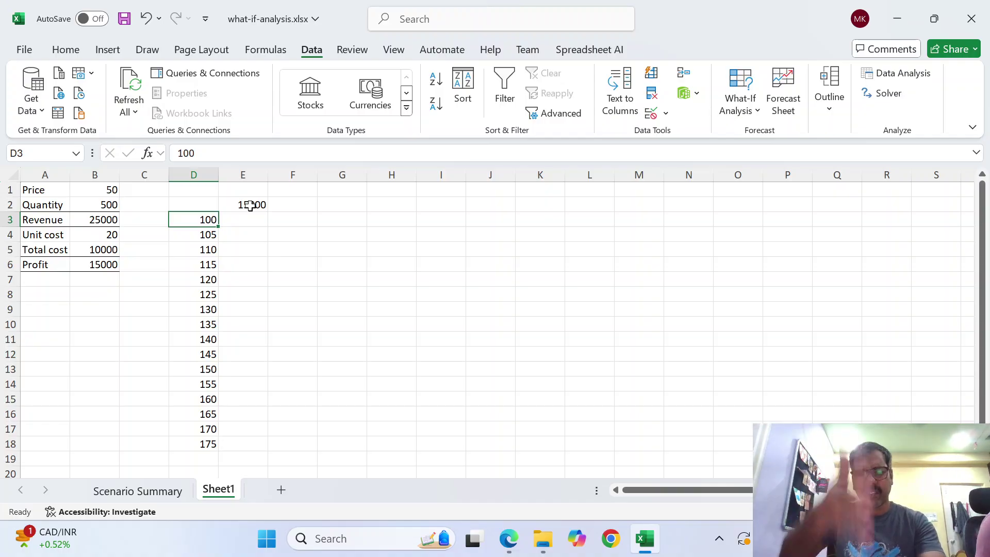
Step: Try creating a what-if data table over D2:E18 with the quantity cell B2 as the row input cell
{"action": "key", "text": "Up"}
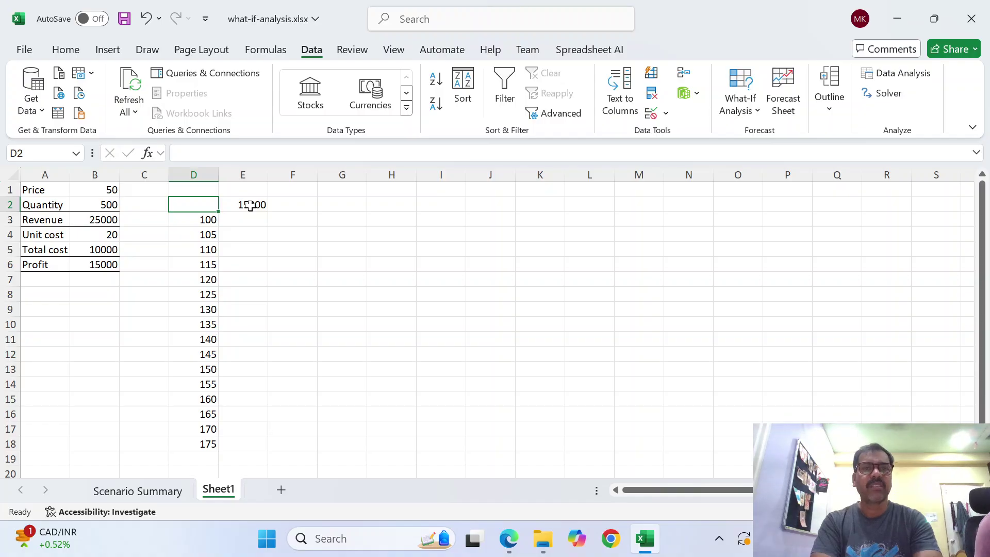
{"action": "key", "text": "Down"}
{"action": "key", "text": "Up"}
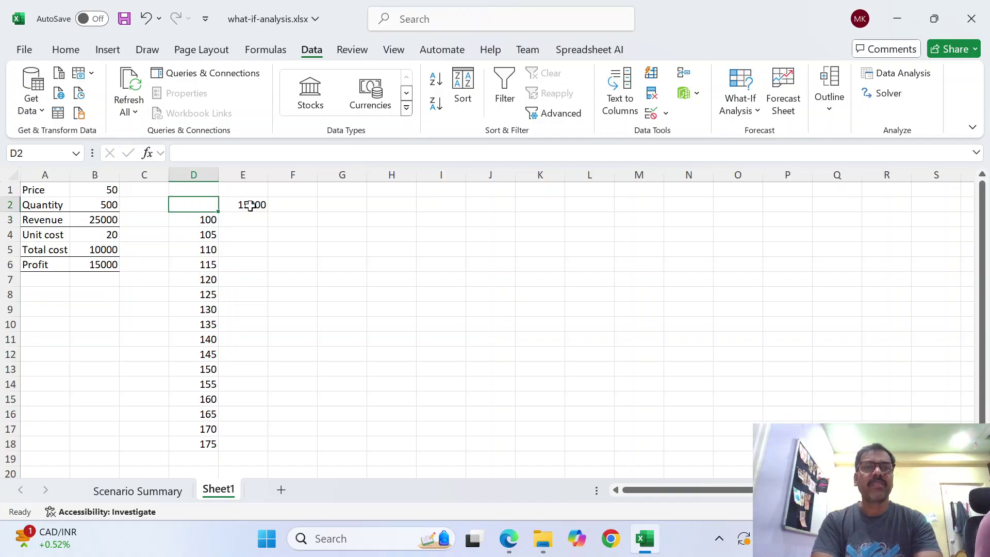
{"action": "key", "text": "shift+Right"}
{"action": "key", "text": "shift+Down"}
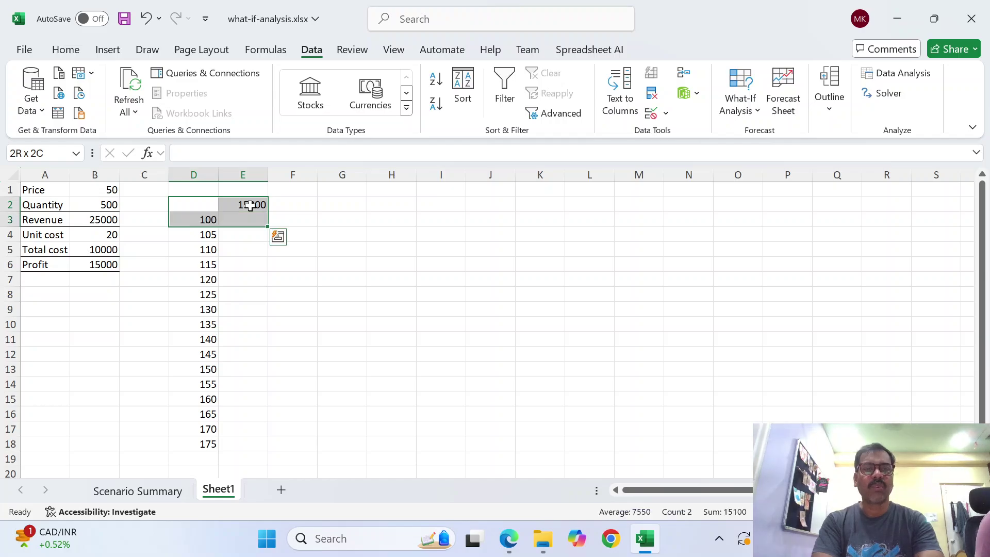
{"action": "key", "text": "ctrl+shift+Down"}
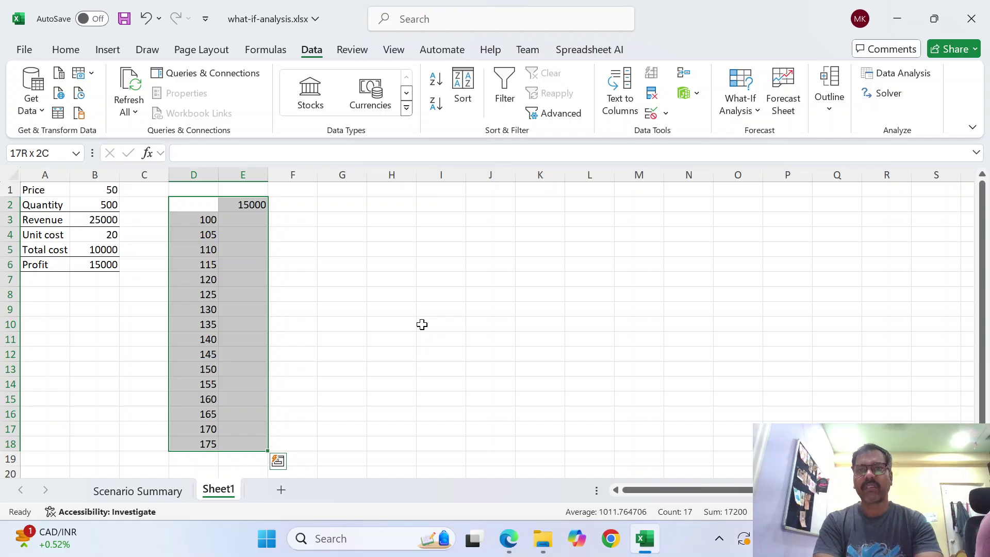
{"action": "left_click", "coordinate": [743, 105]}
{"action": "left_click", "coordinate": [771, 180]}
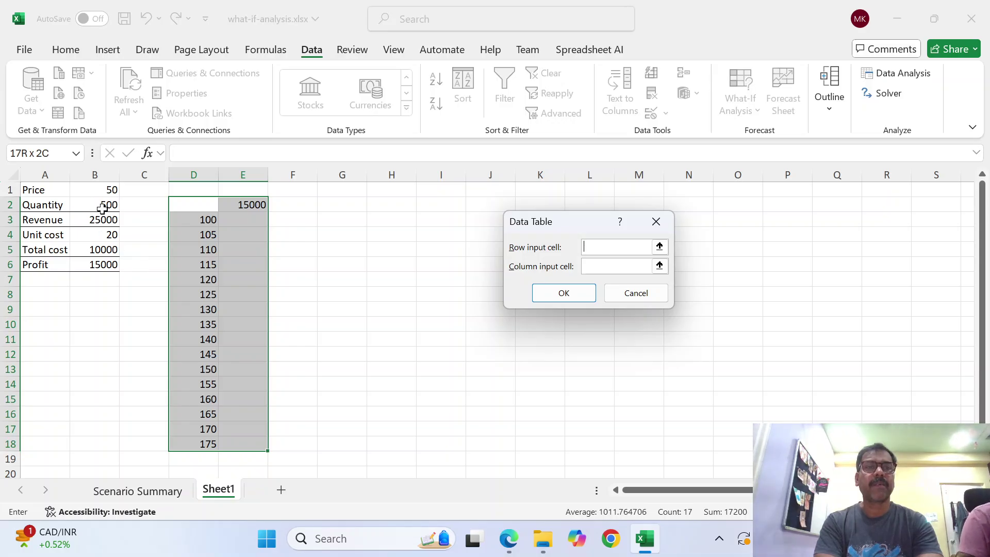
{"action": "left_click", "coordinate": [110, 264]}
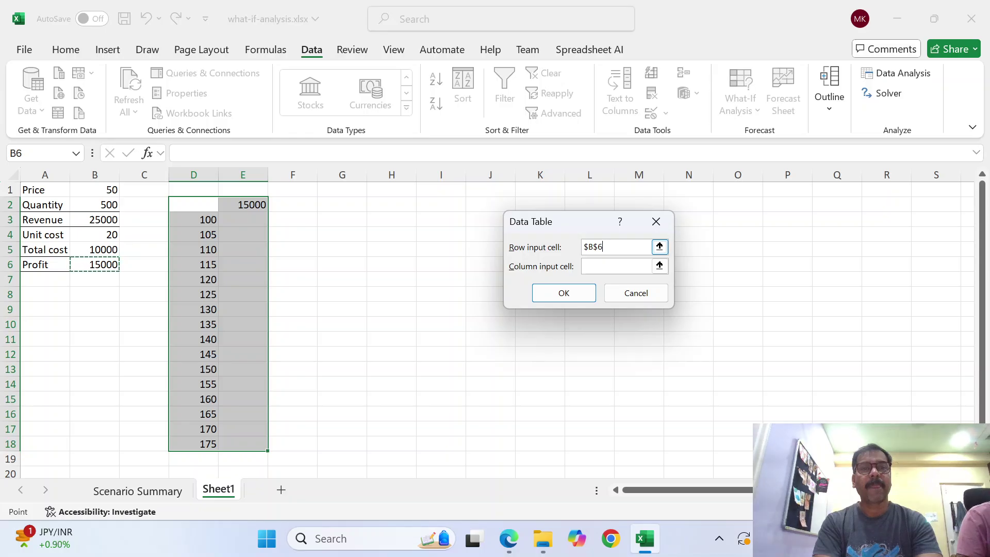
{"action": "left_click", "coordinate": [107, 204]}
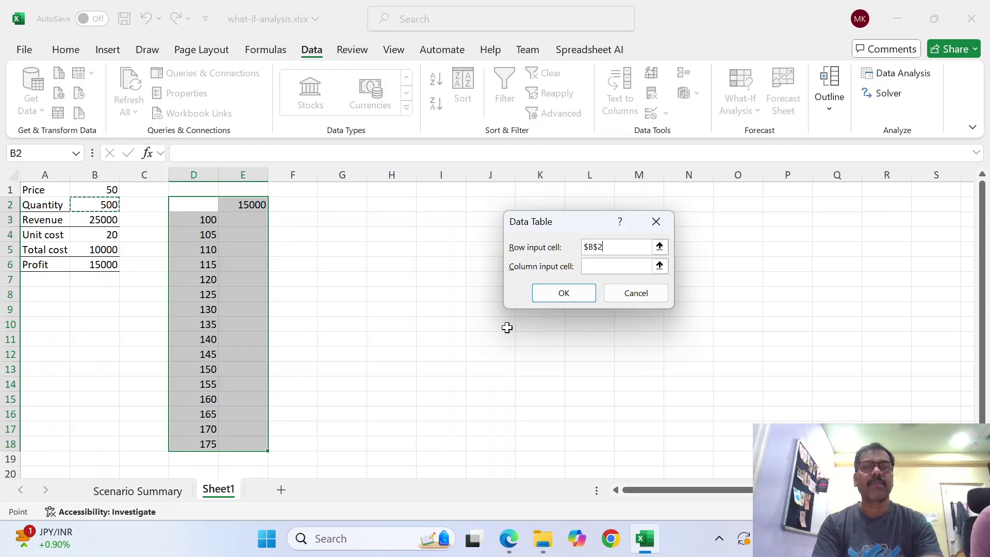
{"action": "left_click", "coordinate": [573, 294]}
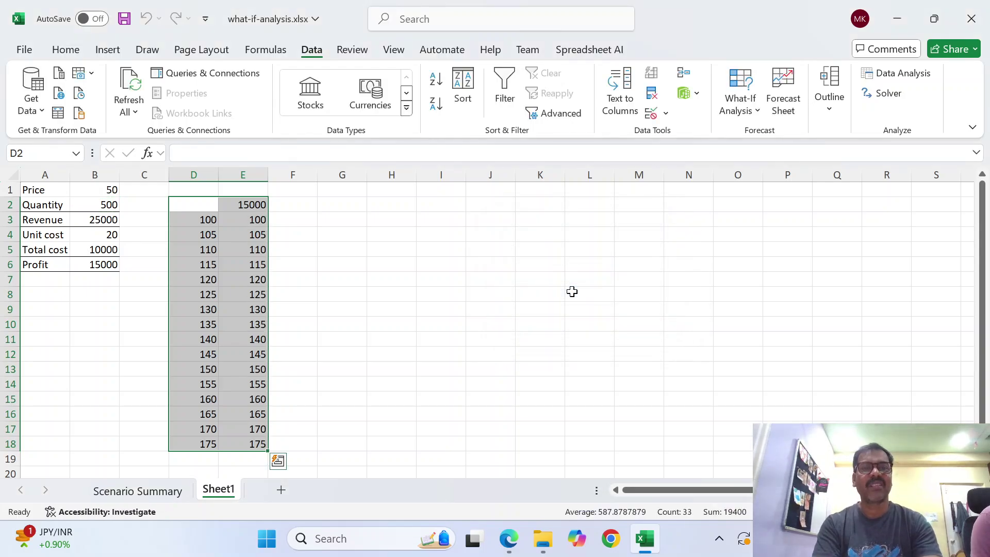
Step: Inspect the data table formula in E3 and delete the table's results from E3:E18
{"action": "left_click", "coordinate": [246, 216]}
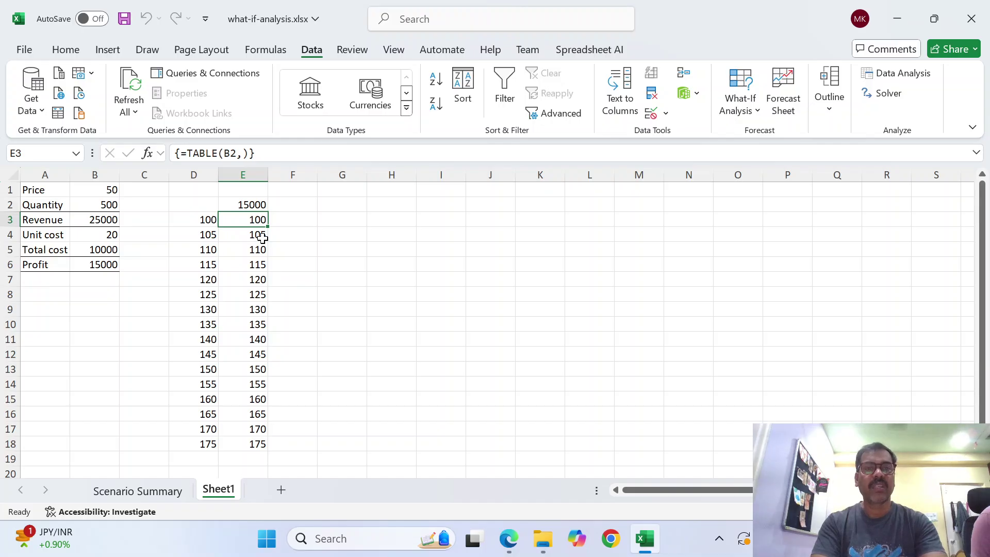
{"action": "key", "text": "Up"}
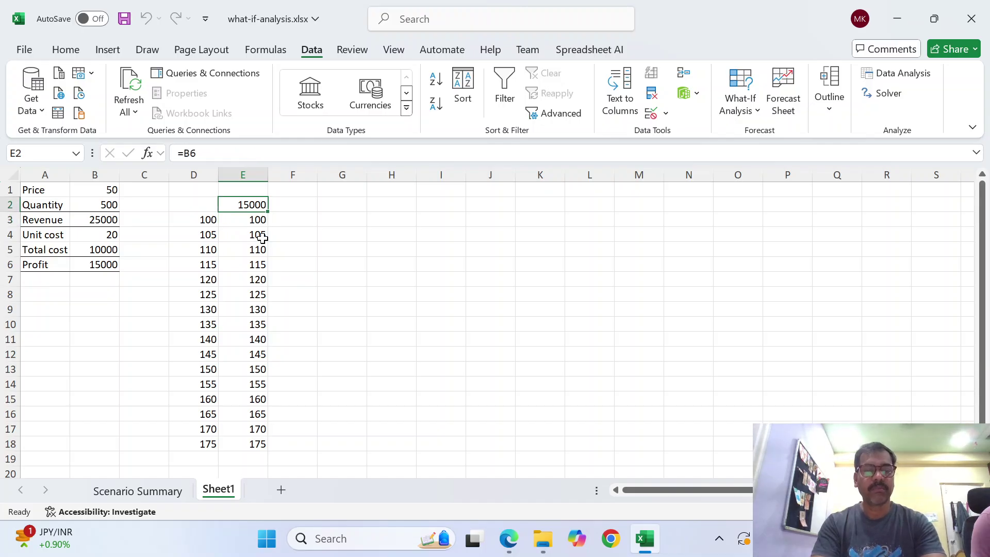
{"action": "key", "text": "Left"}
{"action": "key", "text": "Down"}
{"action": "key", "text": "Right"}
{"action": "key", "text": "ctrl+shift+Down"}
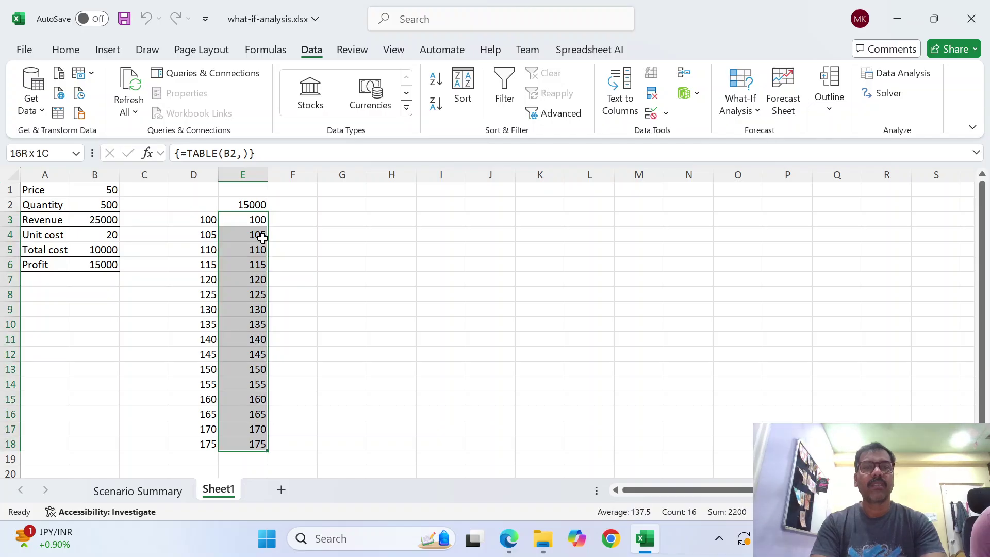
{"action": "key", "text": "Delete"}
Step: Create a what-if data table over D2:E18 with the quantity cell B2 as the column input cell
{"action": "key", "text": "Up"}
{"action": "key", "text": "Left"}
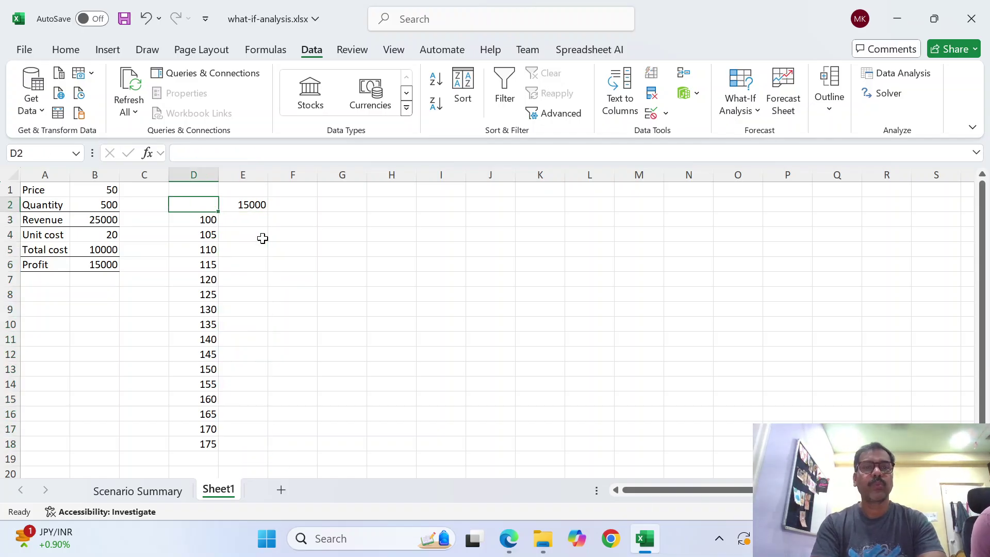
{"action": "key", "text": "shift+Right"}
{"action": "key", "text": "shift+Down"}
{"action": "key", "text": "ctrl+shift+Down"}
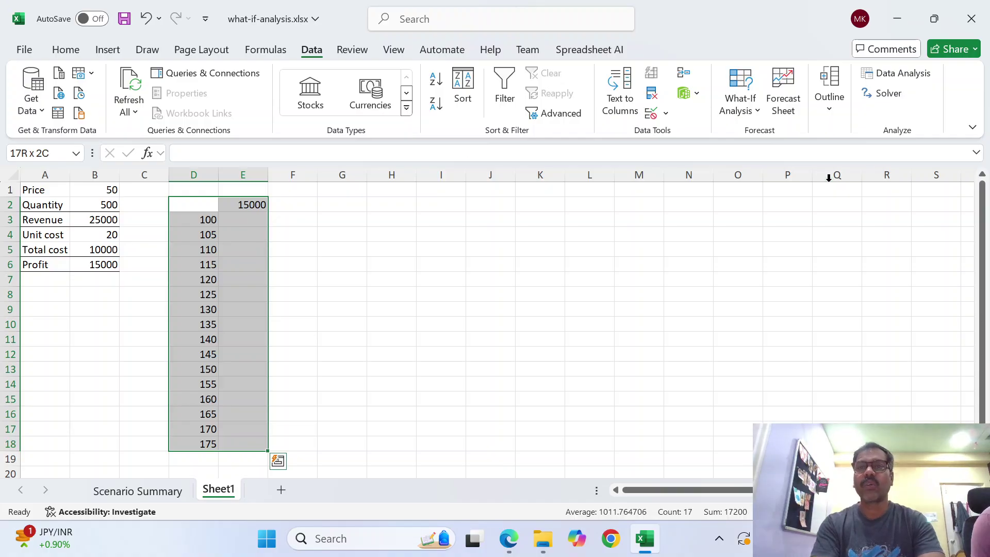
{"action": "left_click", "coordinate": [757, 114]}
{"action": "left_click", "coordinate": [766, 179]}
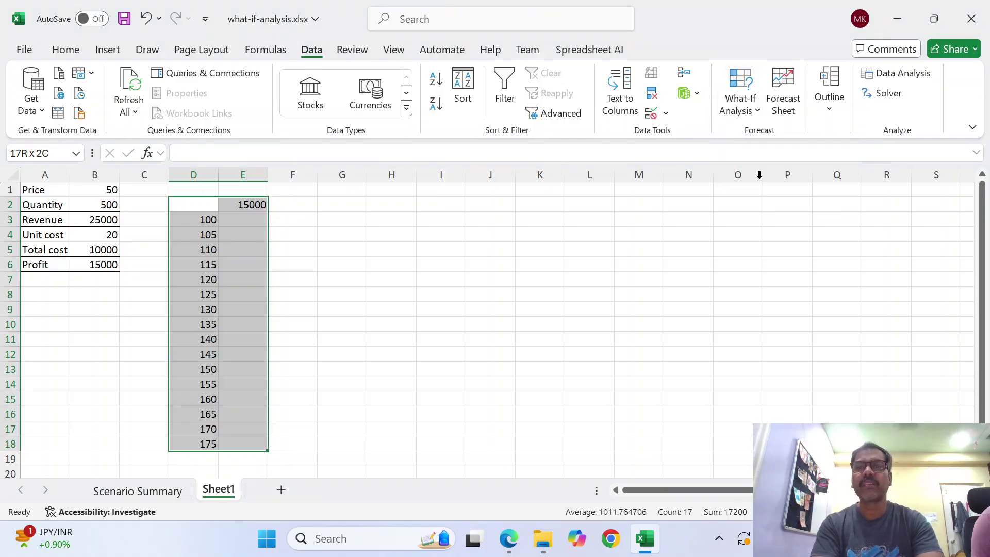
{"action": "left_click", "coordinate": [602, 269]}
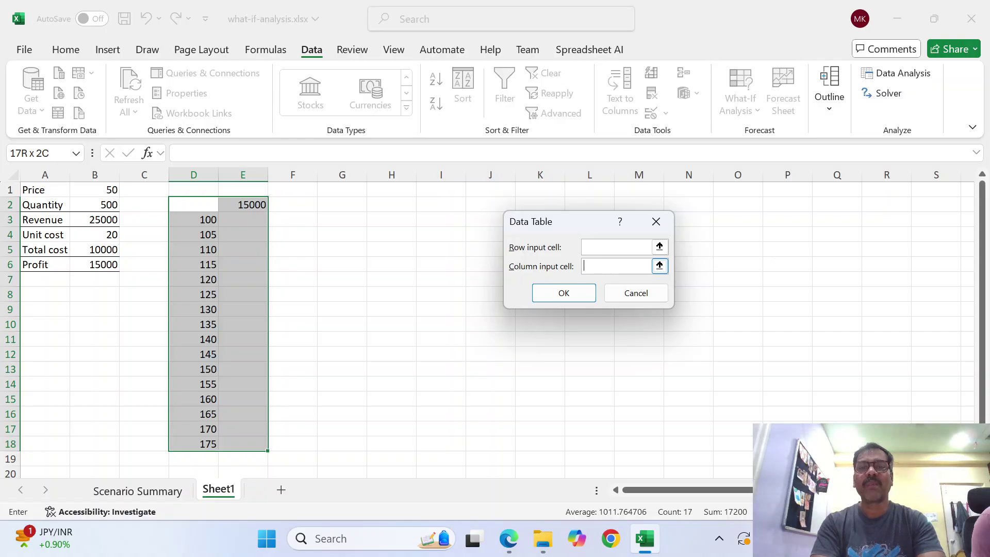
{"action": "left_click", "coordinate": [106, 205]}
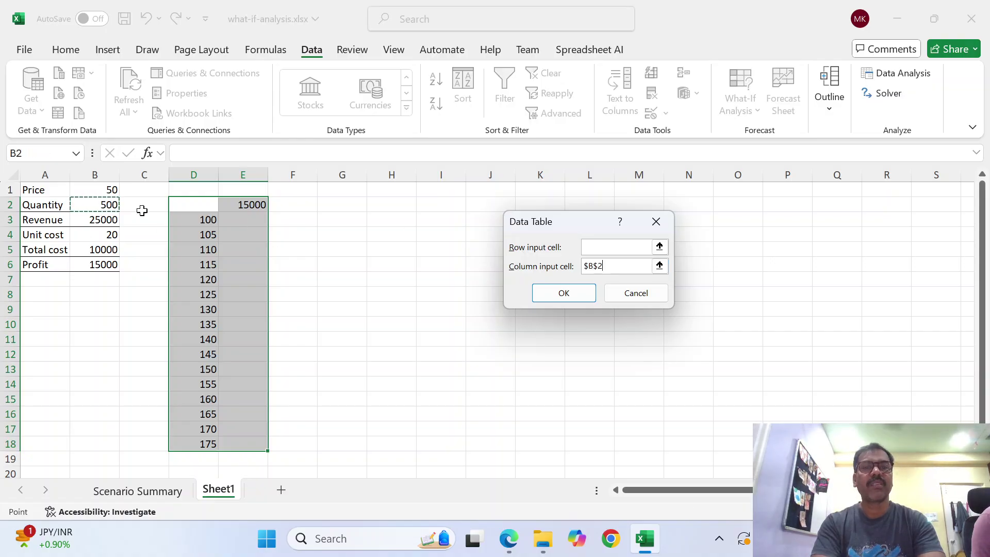
{"action": "left_click", "coordinate": [575, 297]}
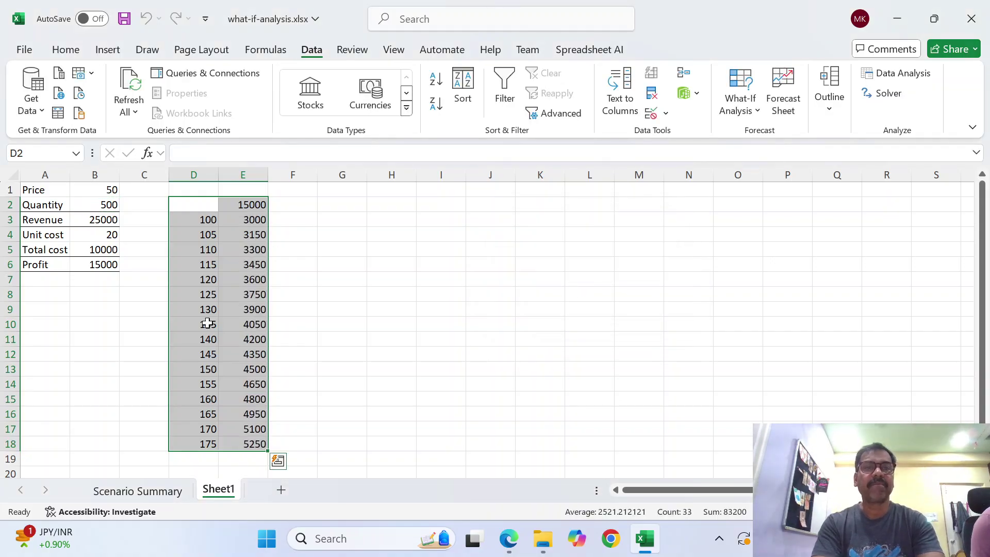
Step: Examine the data table formula behind the calculated profits in column E
{"action": "left_click", "coordinate": [245, 267]}
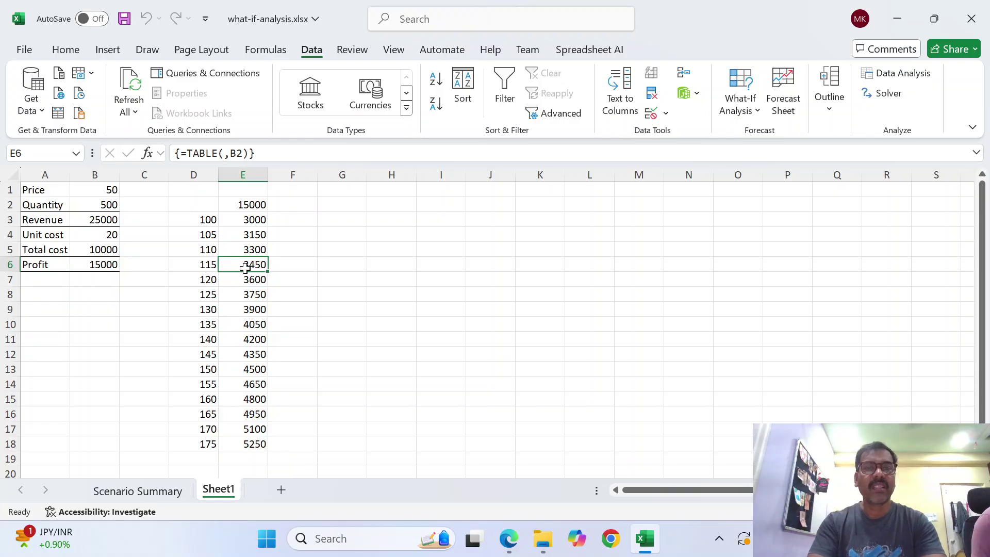
{"action": "key", "text": "Up"}
{"action": "key", "text": "Up"}
{"action": "key", "text": "Up"}
{"action": "key", "text": "Up"}
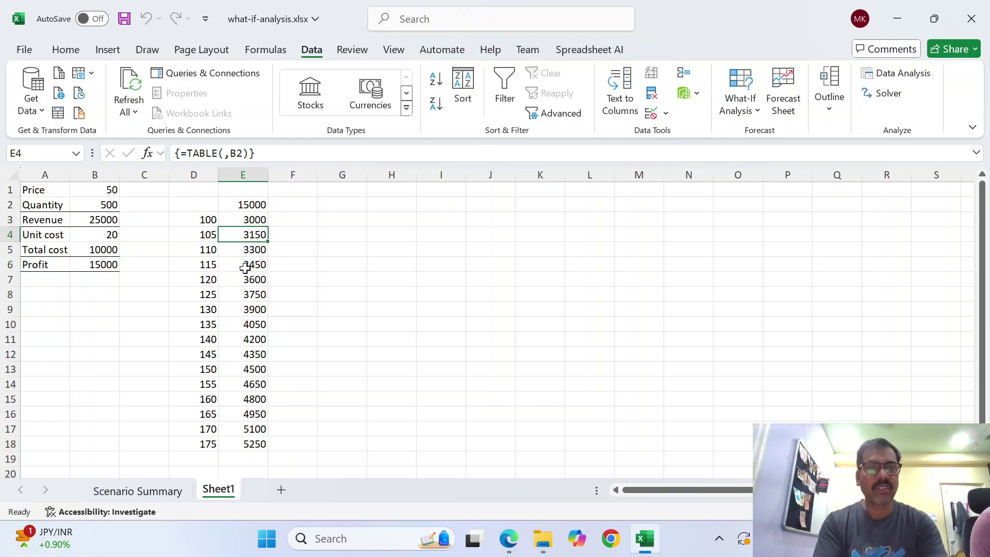
Step: Set the quantity in B2 to 100 and compare the model's profit with the data table's row for 100
{"action": "key", "text": "ctrl+shift+Down"}
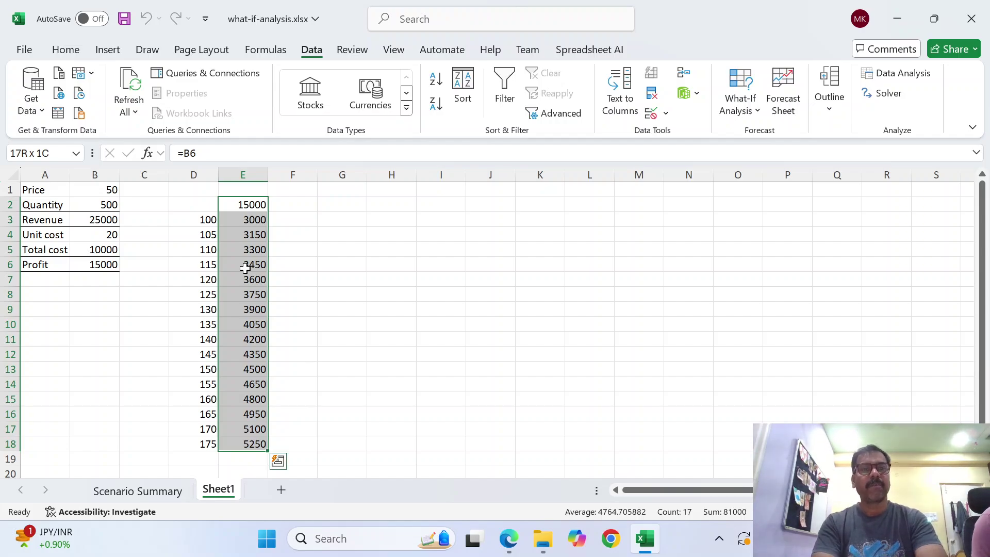
{"action": "key", "text": "Left"}
{"action": "key", "text": "shift+Right"}
{"action": "key", "text": "shift+Down"}
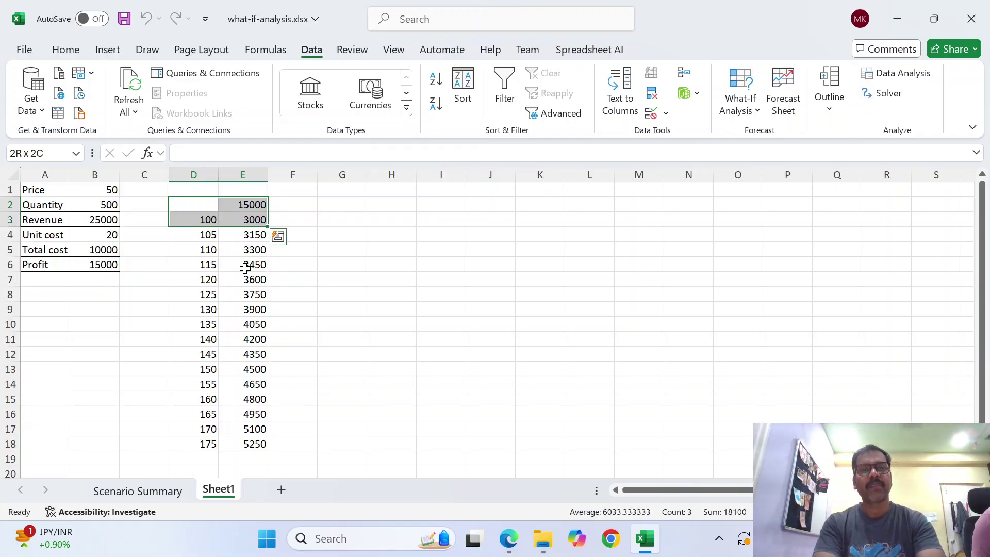
{"action": "key", "text": "Left"}
{"action": "key", "text": "Left"}
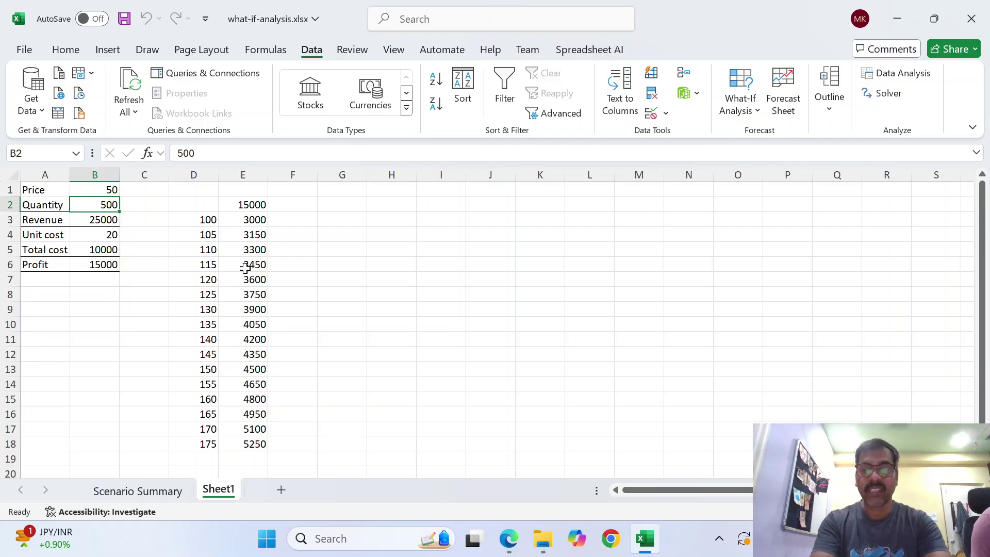
{"action": "type", "text": "100"}
{"action": "key", "text": "Return"}
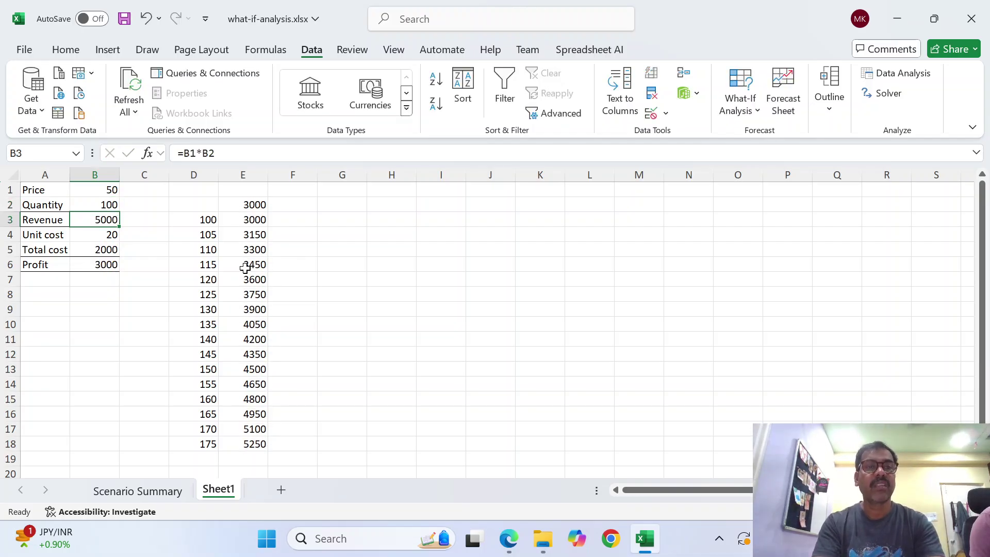
{"action": "key", "text": "Down"}
{"action": "key", "text": "Down"}
{"action": "key", "text": "Down"}
Step: Set the quantity in B2 to 105 and check the profit in B6 against the data table's row for 105
{"action": "key", "text": "Up"}
{"action": "key", "text": "Up"}
{"action": "key", "text": "Up"}
{"action": "key", "text": "Up"}
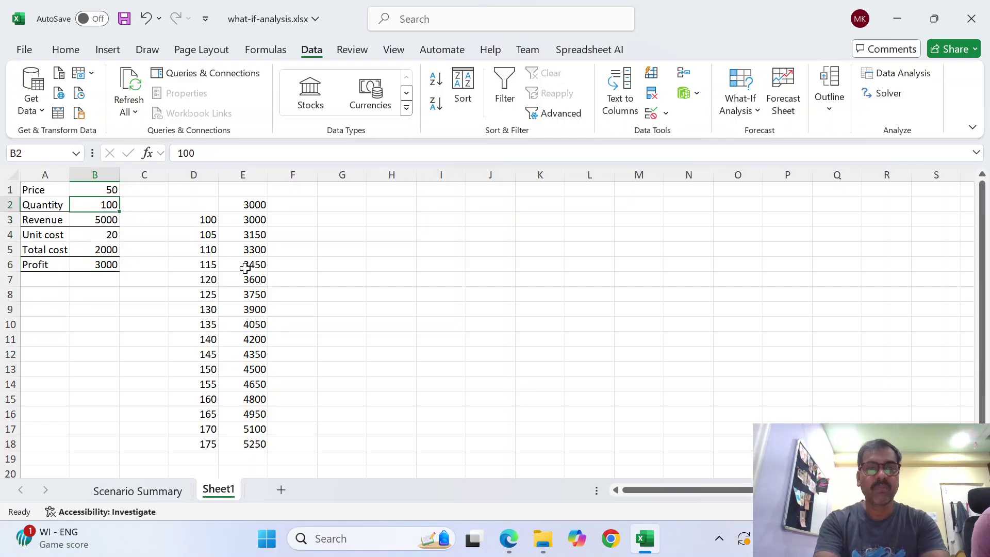
{"action": "type", "text": "105"}
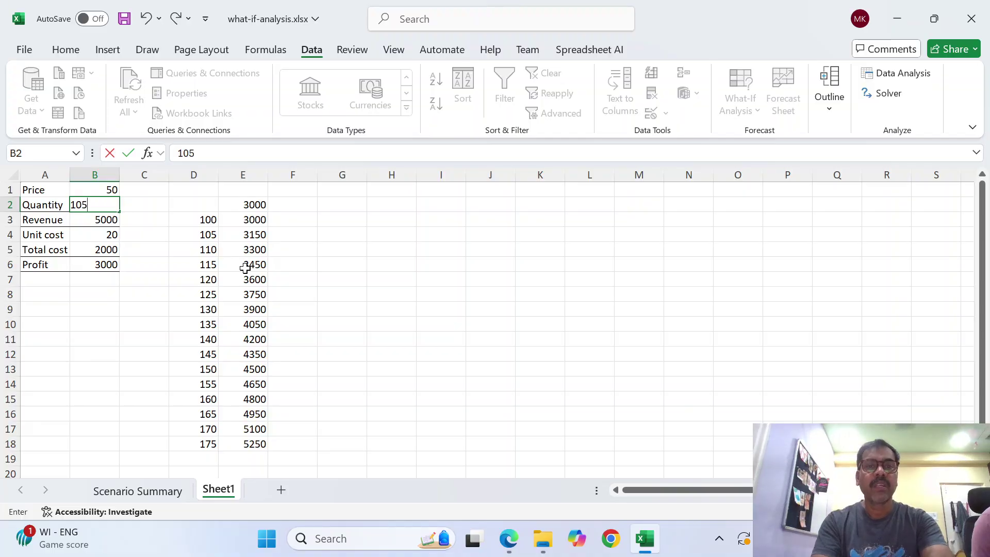
{"action": "key", "text": "Return"}
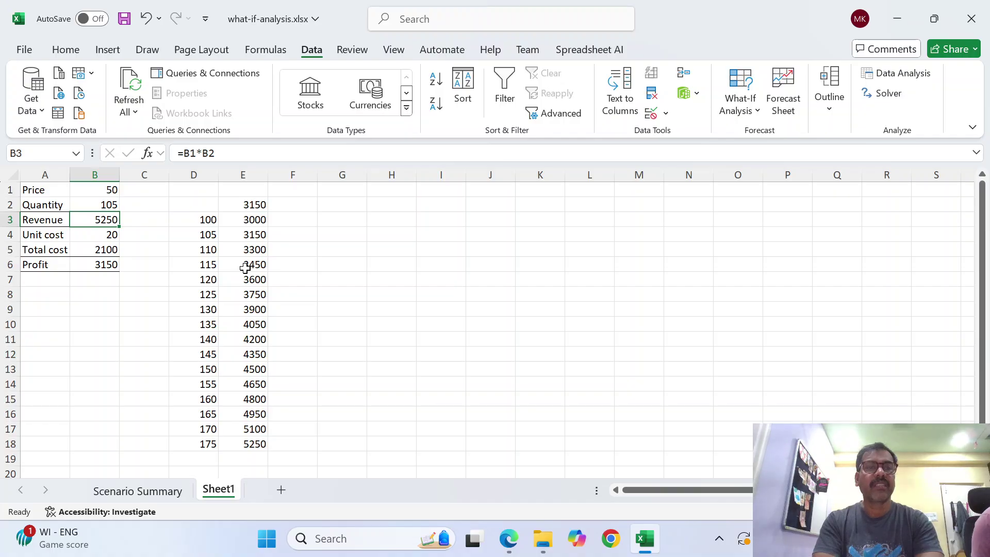
{"action": "key", "text": "Up"}
{"action": "key", "text": "Down"}
{"action": "key", "text": "Down"}
{"action": "key", "text": "Down"}
{"action": "key", "text": "Down"}
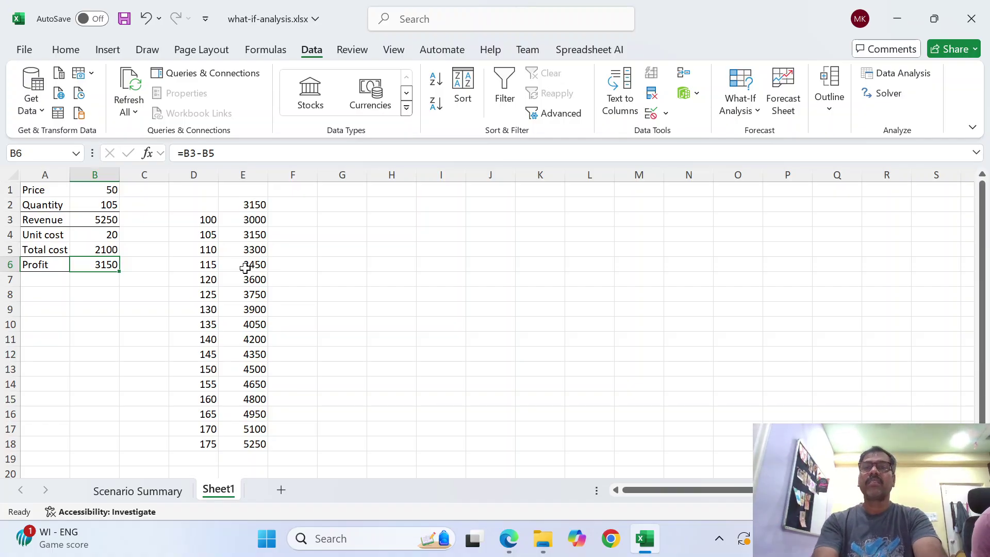
Step: Open the list of What-If Analysis tools
{"action": "left_click", "coordinate": [755, 117]}
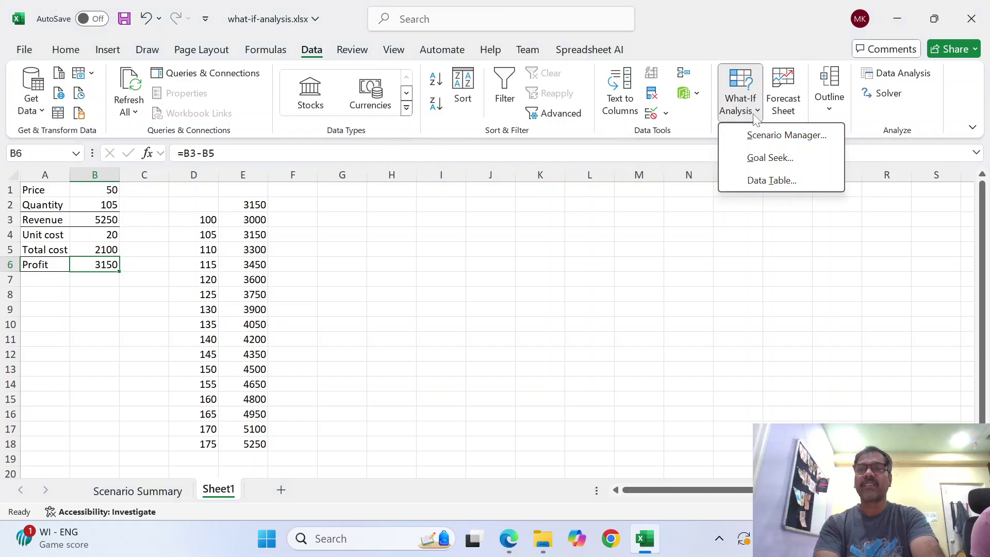